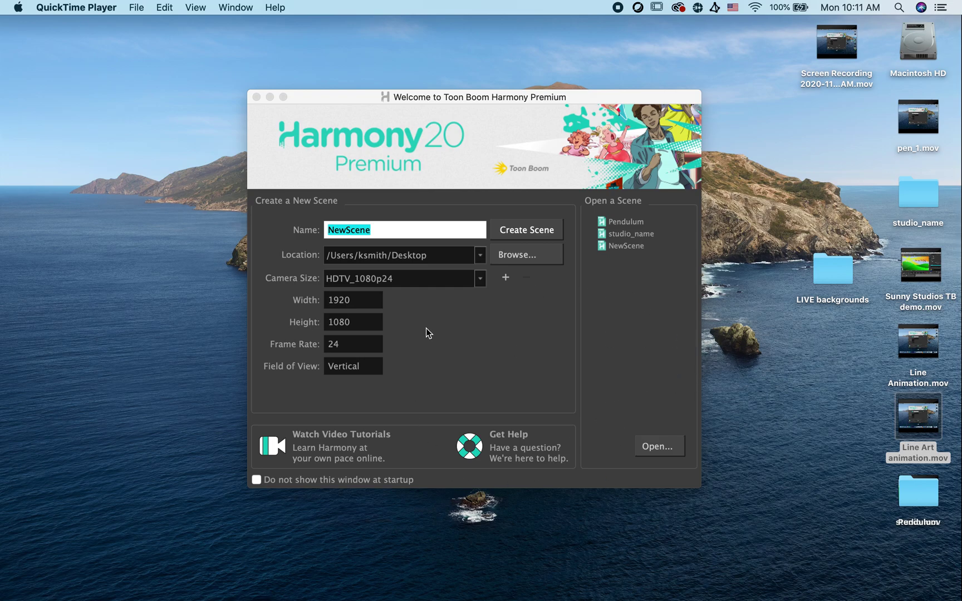
- Name the new scene Pendulum_2, set its location to the Desktop, and create it
{"action": "left_click", "coordinate": [400, 231]}
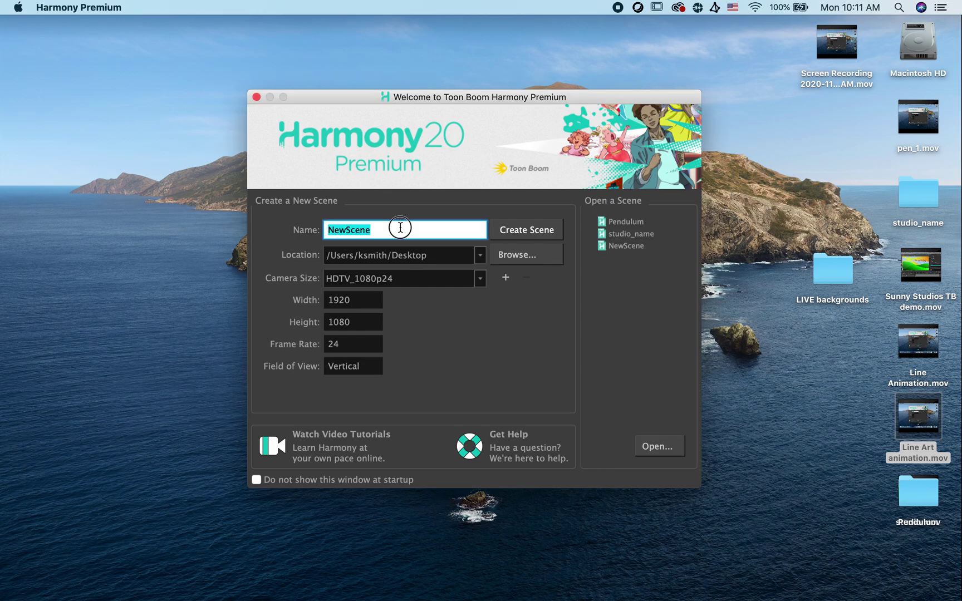
{"action": "type", "text": "Pendulum"}
{"action": "left_click", "coordinate": [518, 256]}
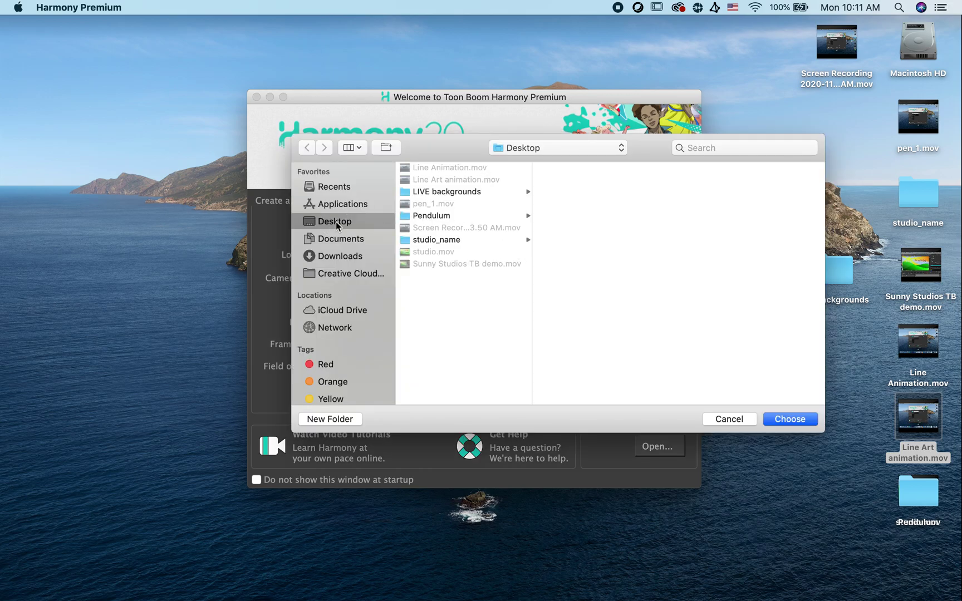
{"action": "left_click", "coordinate": [781, 421]}
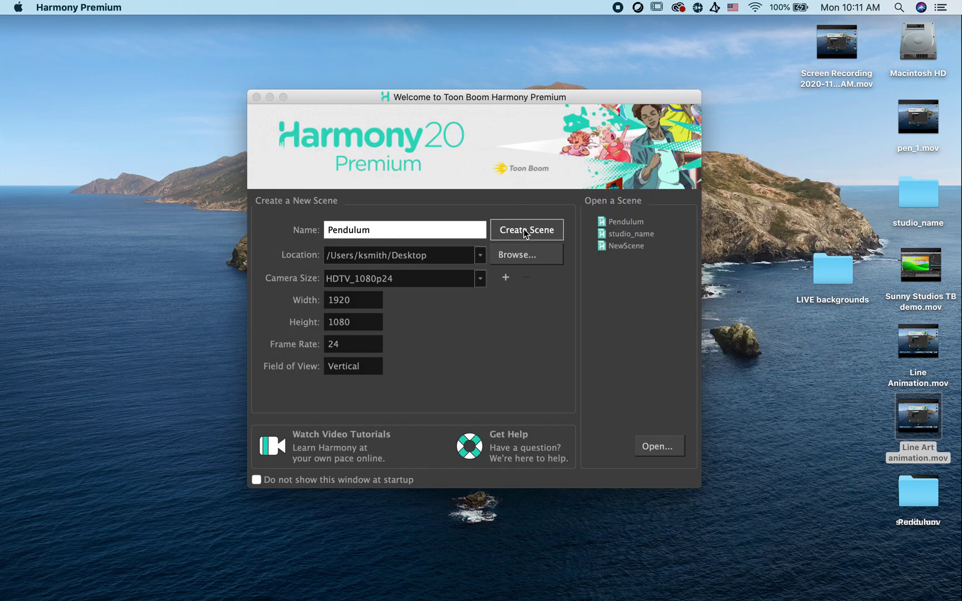
{"action": "left_click", "coordinate": [461, 226]}
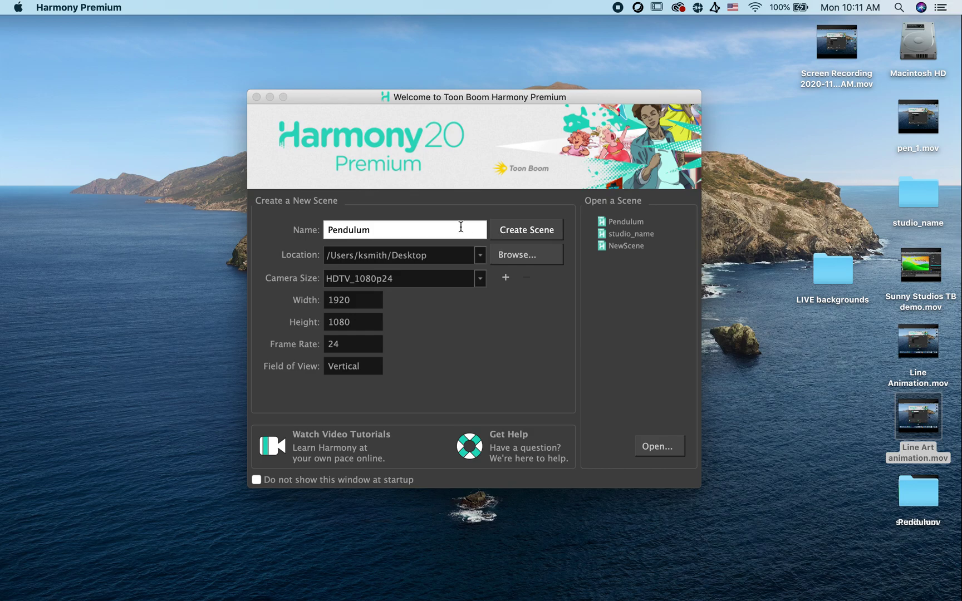
{"action": "left_click", "coordinate": [422, 225]}
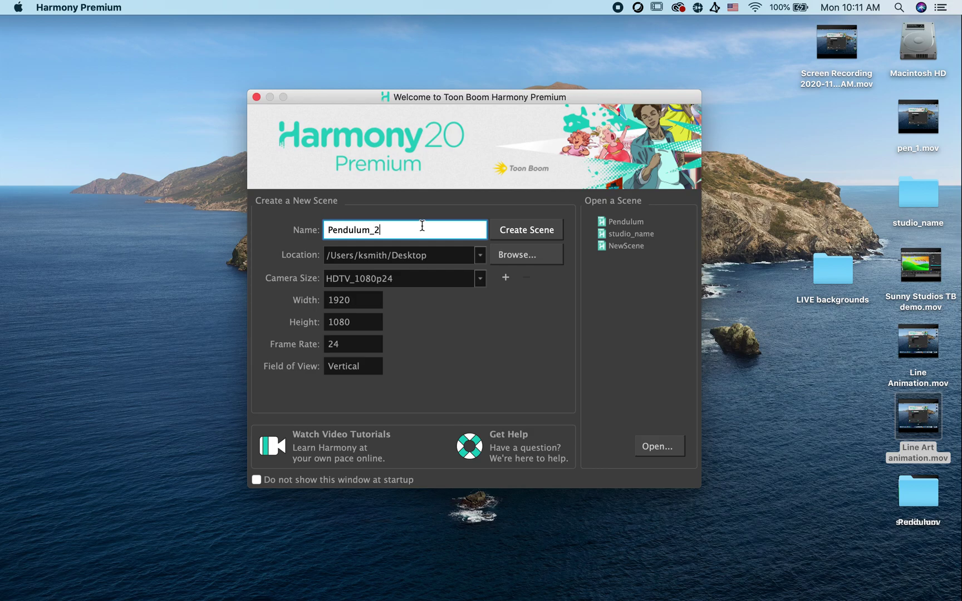
{"action": "left_click", "coordinate": [522, 234]}
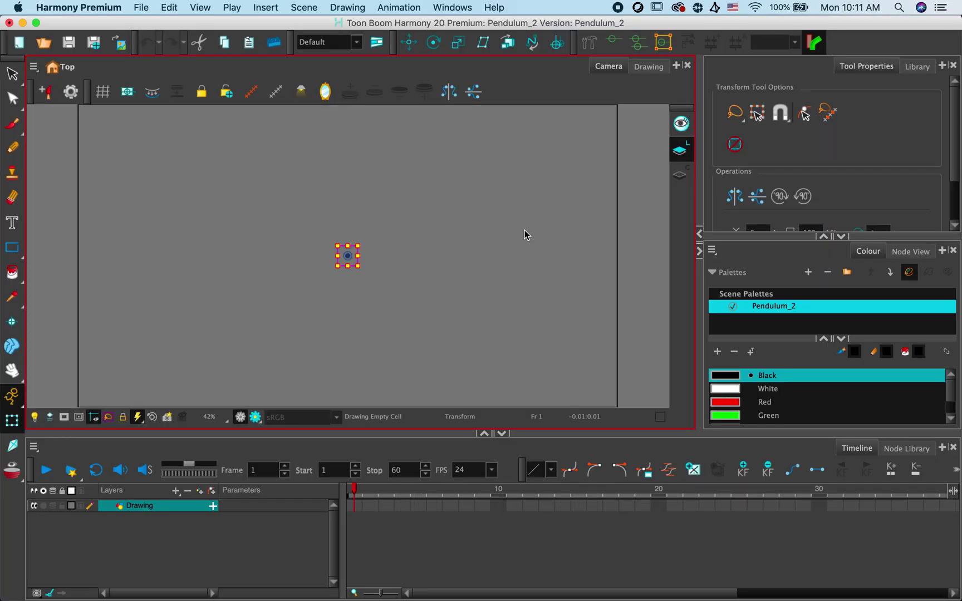
- Add a Colour-Card background layer to the timeline
{"action": "left_click", "coordinate": [170, 507]}
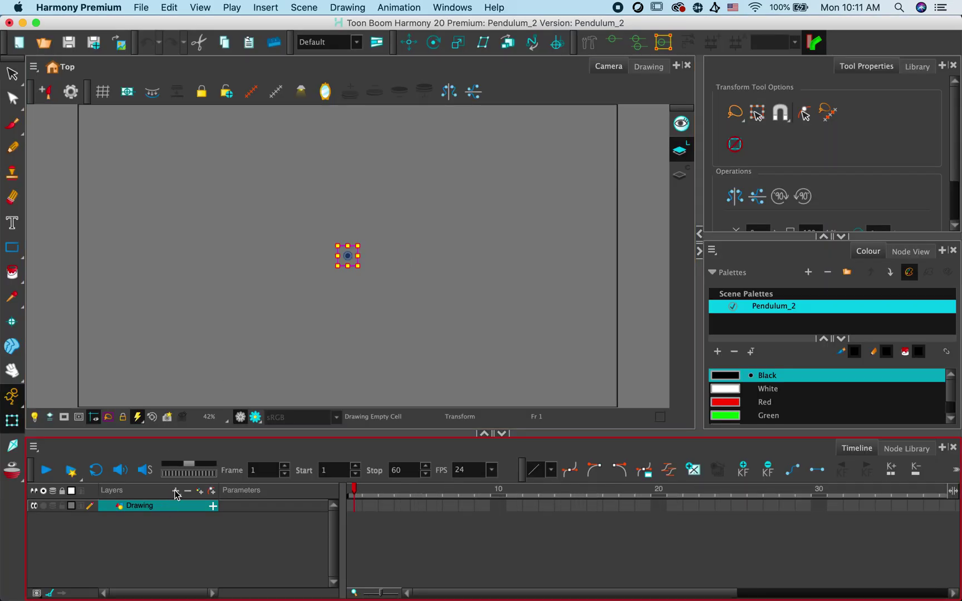
{"action": "left_click", "coordinate": [175, 490]}
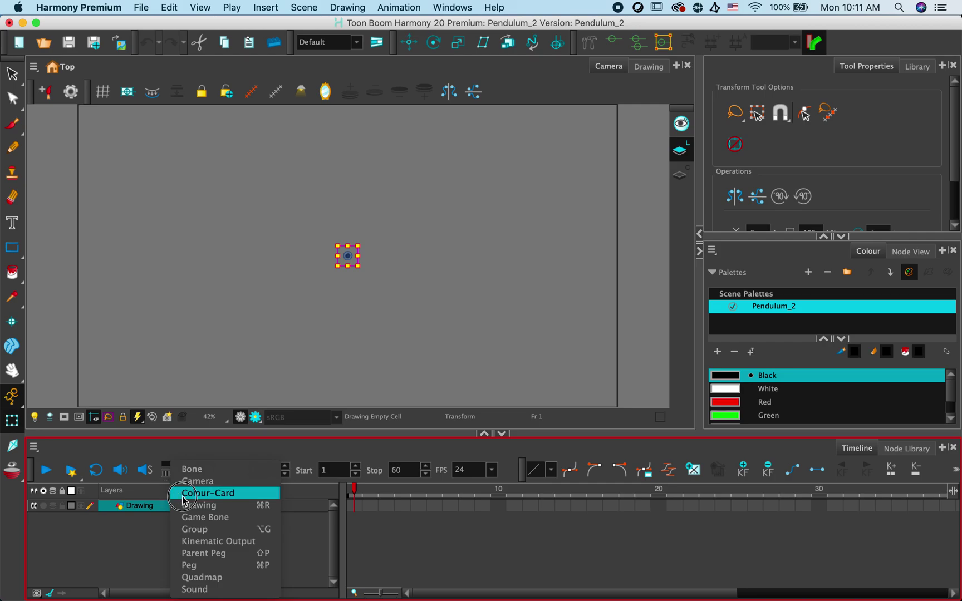
{"action": "left_click", "coordinate": [191, 493]}
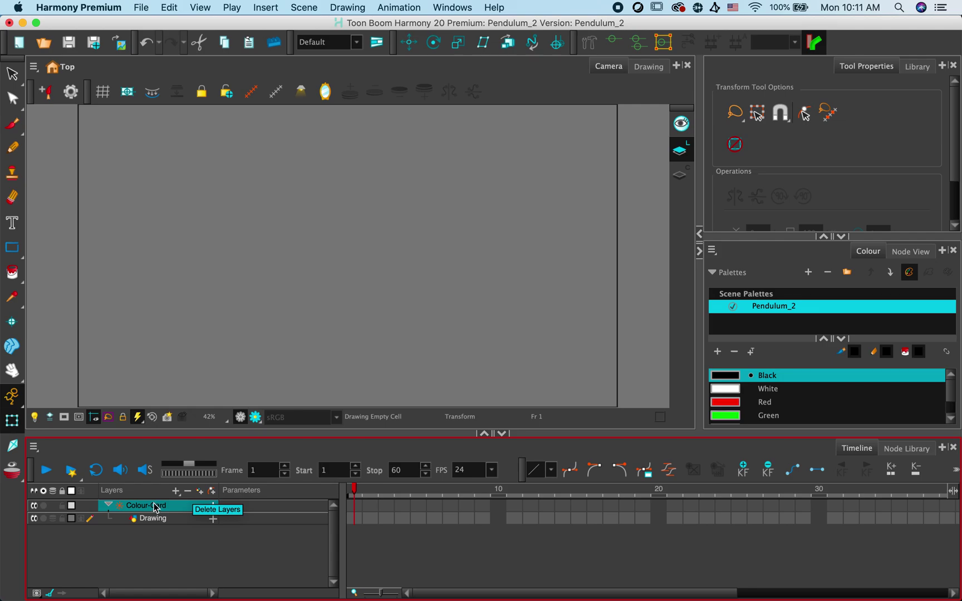
- Move the Drawing layer above Colour-Card and rename it path
{"action": "left_click", "coordinate": [154, 525]}
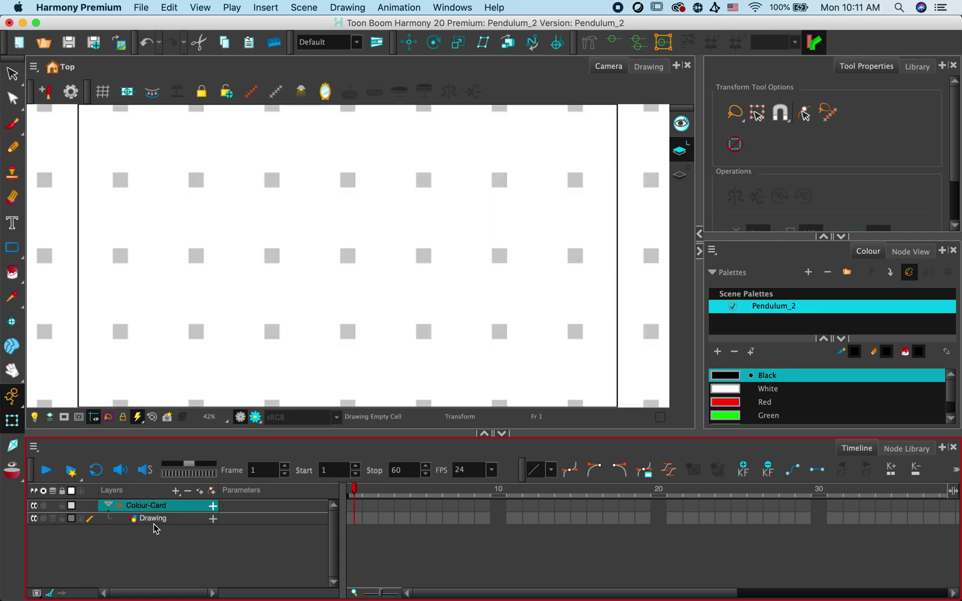
{"action": "left_click_drag", "start_coordinate": [155, 523], "coordinate": [152, 504]}
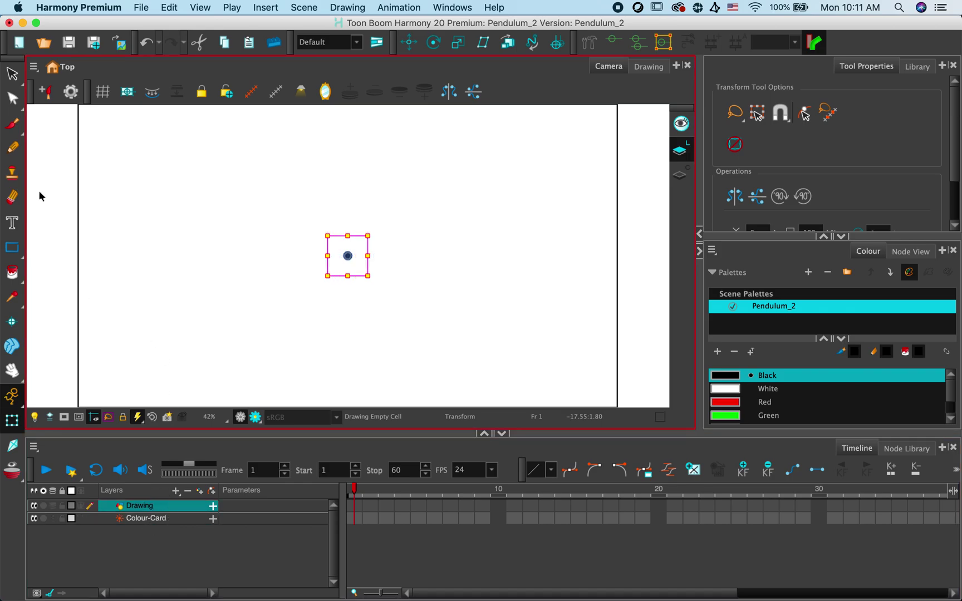
{"action": "double_click", "coordinate": [144, 506]}
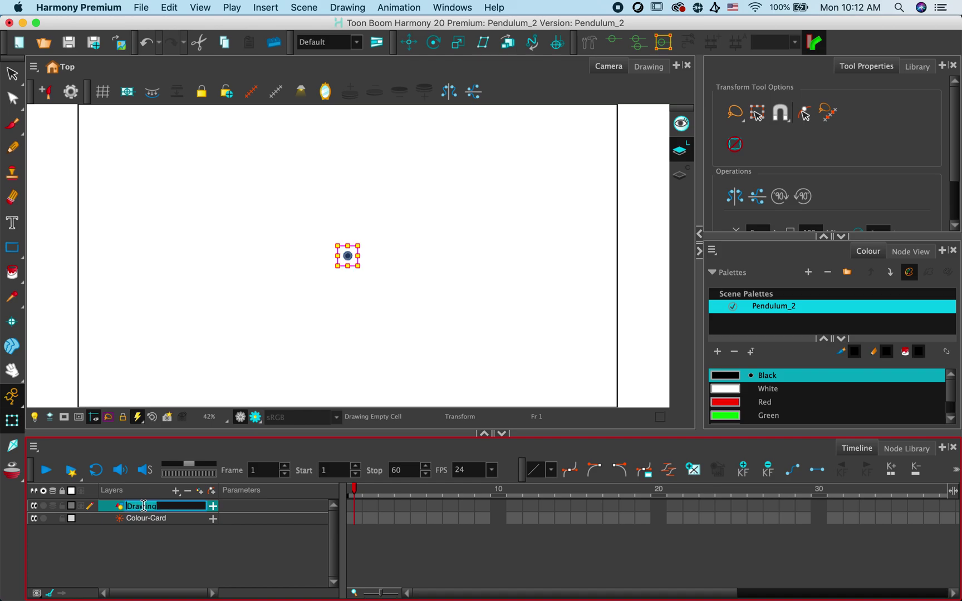
{"action": "type", "text": "path"}
{"action": "left_click", "coordinate": [357, 507]}
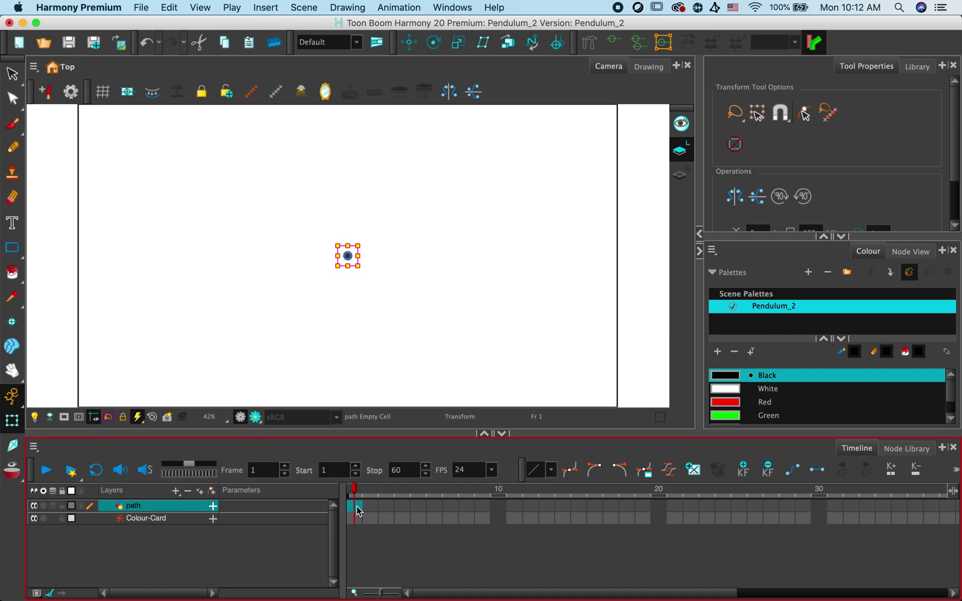
- With the Line tool at stroke size 32.4, draw a horizontal line across the frame
{"action": "left_click", "coordinate": [17, 251]}
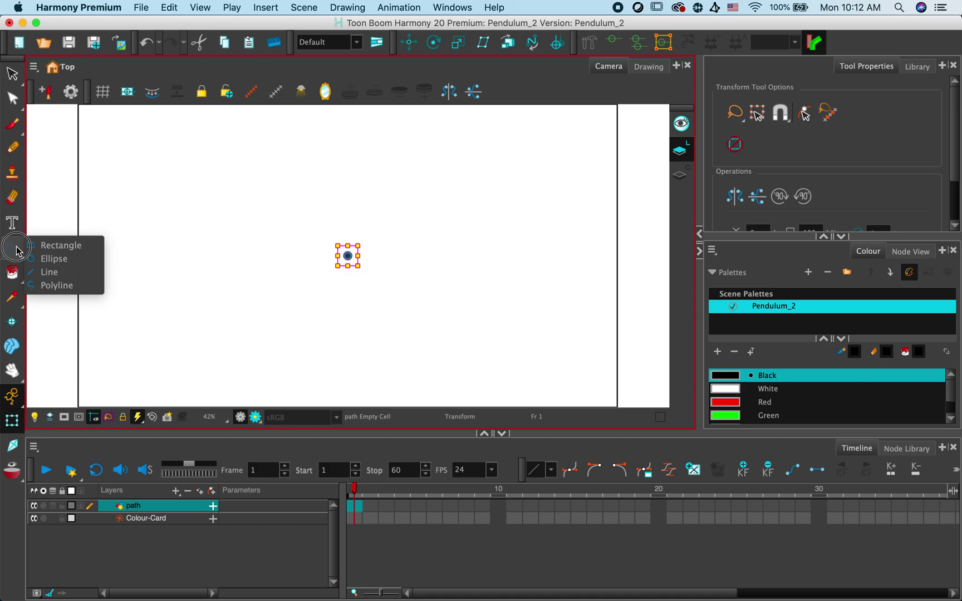
{"action": "left_click", "coordinate": [163, 238]}
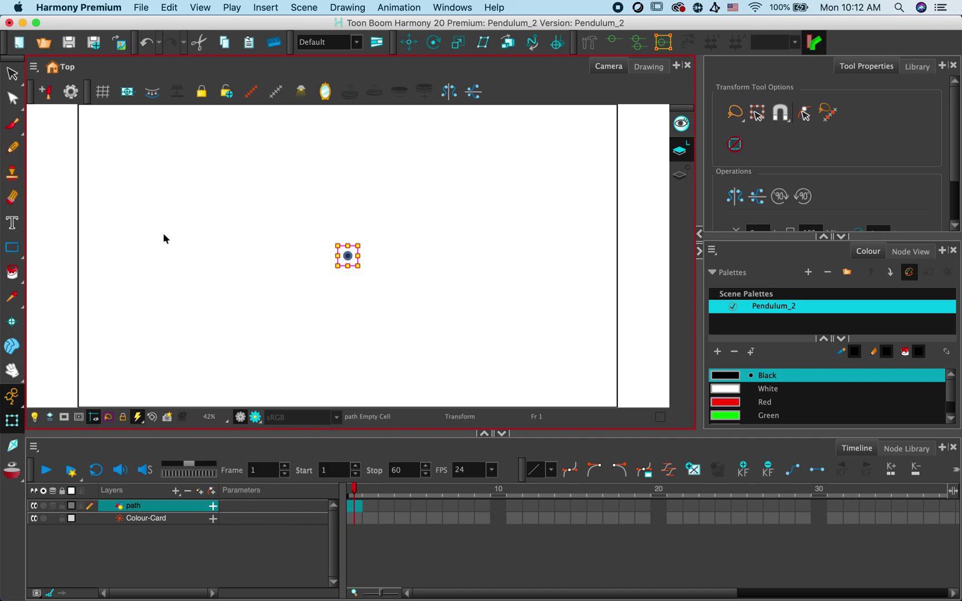
{"action": "scroll", "coordinate": [163, 238], "scroll_direction": "down", "scroll_amount": 1}
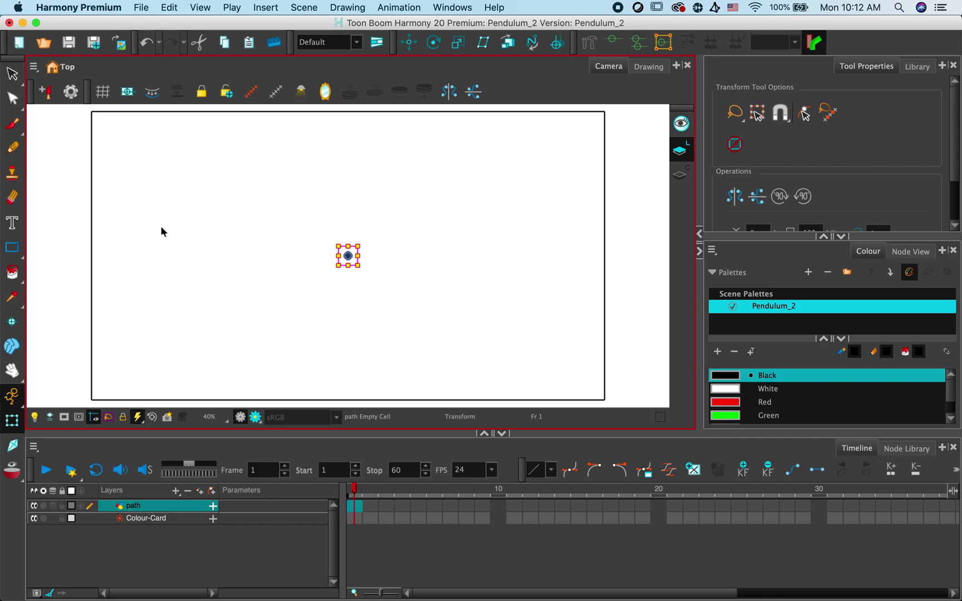
{"action": "left_click", "coordinate": [16, 250]}
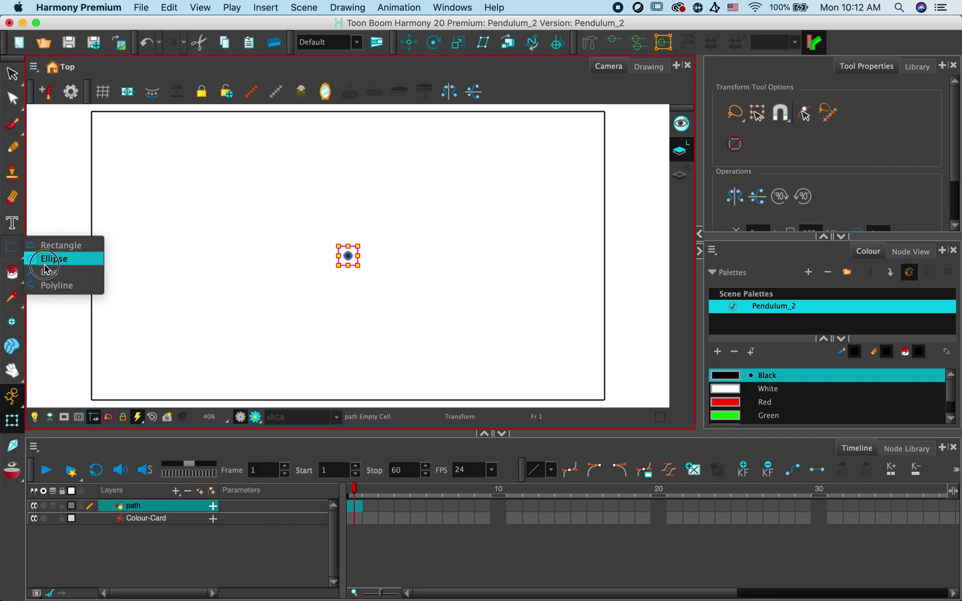
{"action": "left_click", "coordinate": [48, 271]}
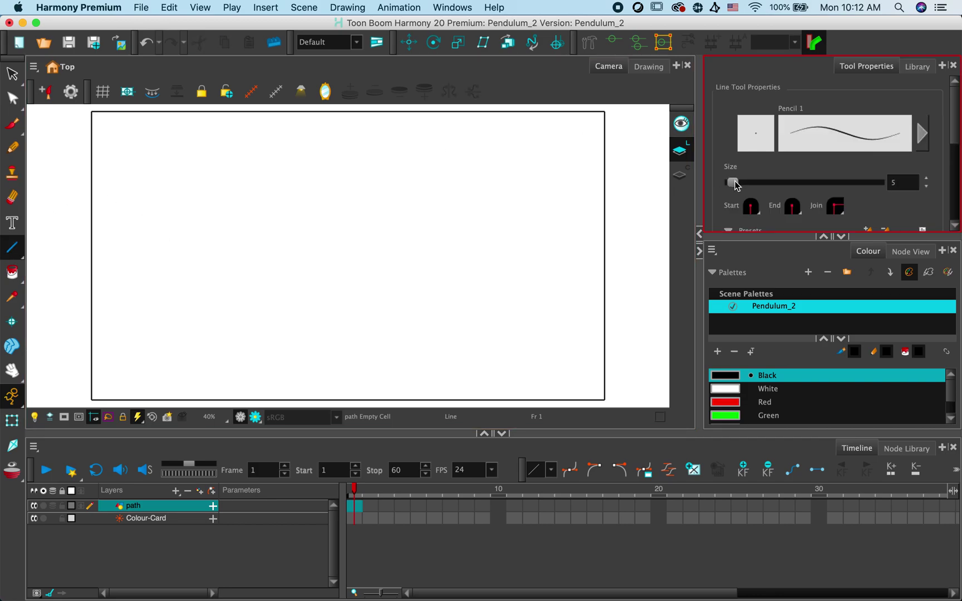
{"action": "left_click_drag", "start_coordinate": [733, 182], "coordinate": [742, 182]}
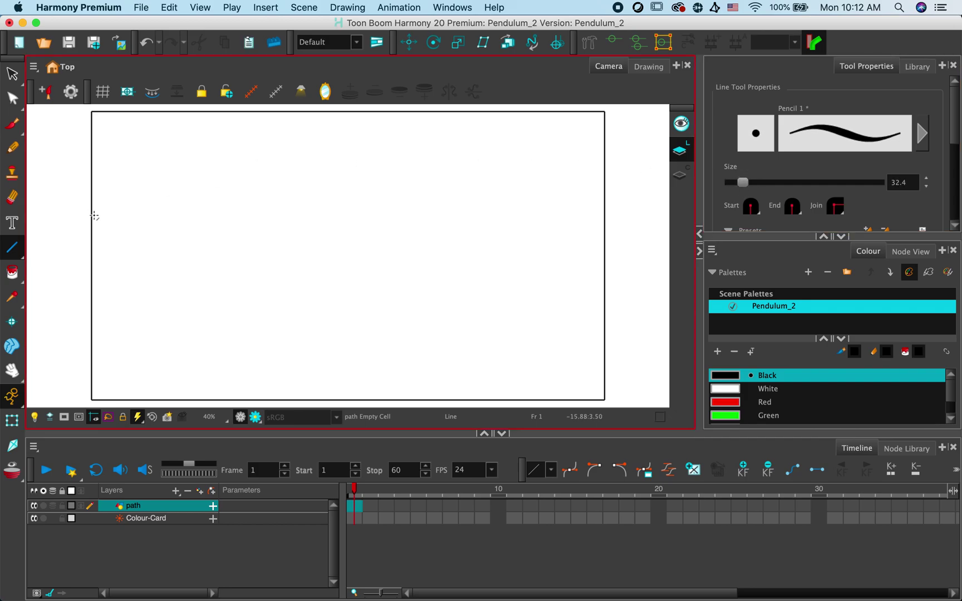
{"action": "left_click_drag", "start_coordinate": [103, 223], "coordinate": [583, 218]}
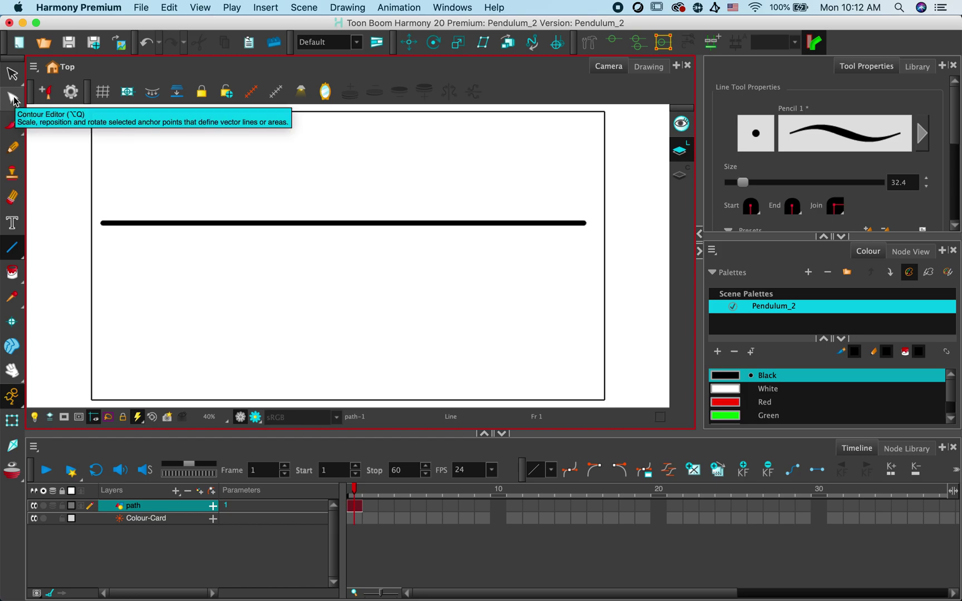
- Bend the line's middle down into a U-shaped arc, select Red, and undo a test pencil stroke
{"action": "left_click", "coordinate": [13, 99]}
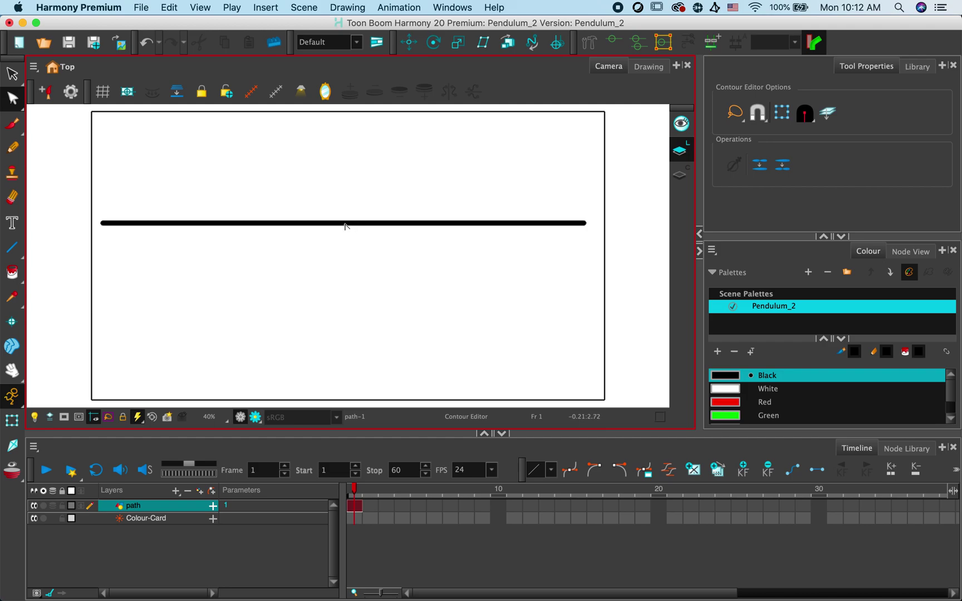
{"action": "left_click_drag", "start_coordinate": [345, 225], "coordinate": [345, 471]}
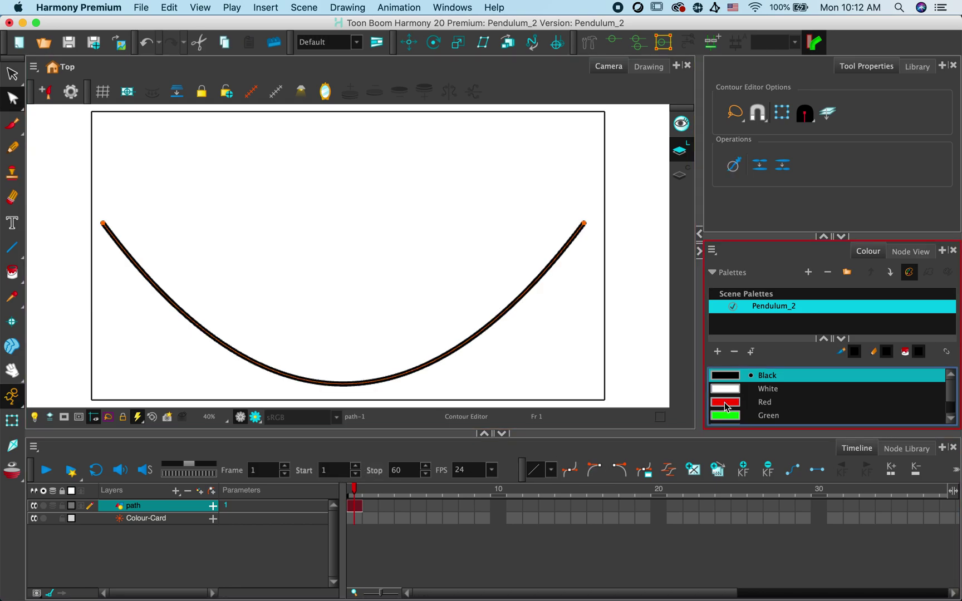
{"action": "left_click", "coordinate": [726, 404]}
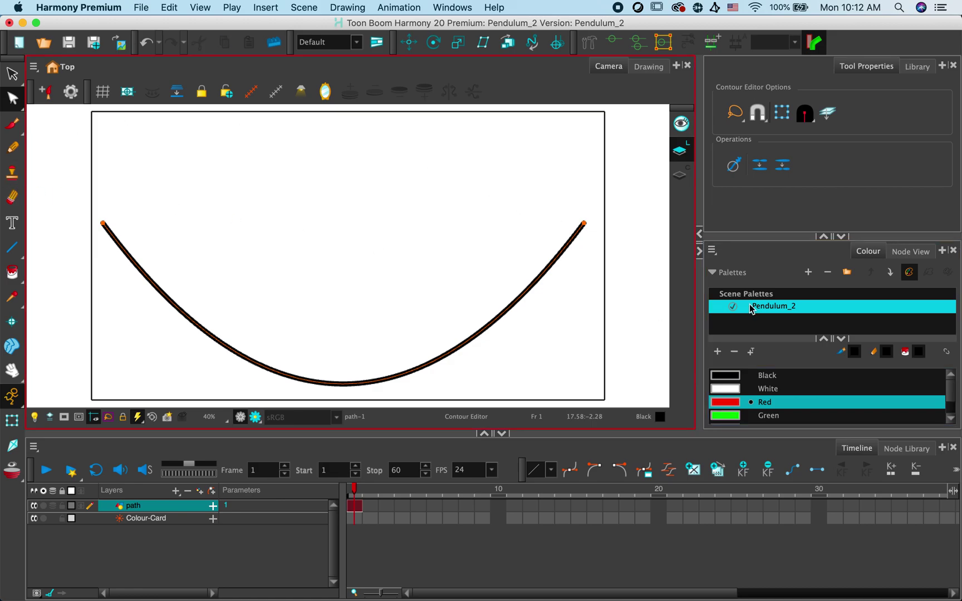
{"action": "left_click", "coordinate": [12, 147]}
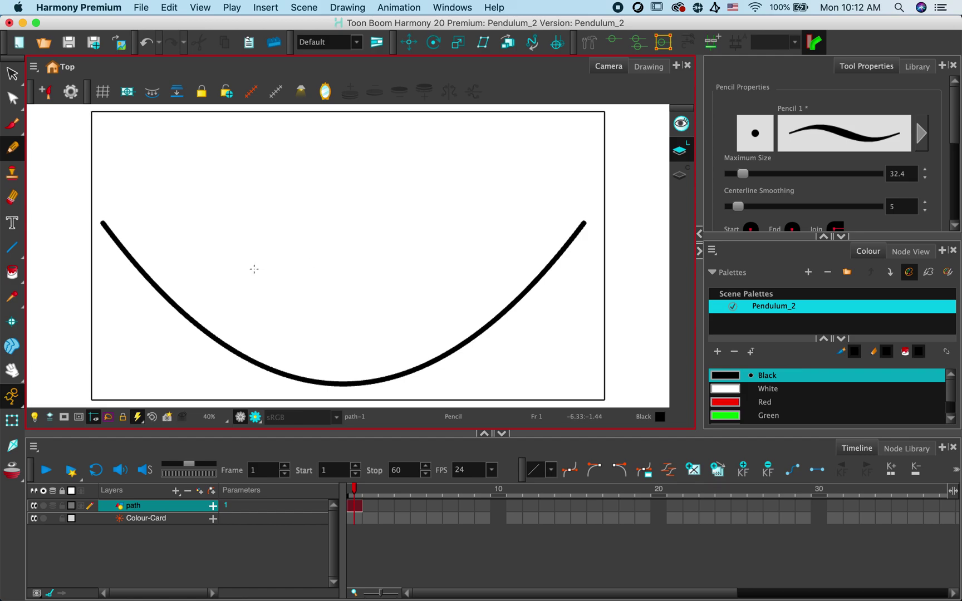
{"action": "left_click_drag", "start_coordinate": [109, 214], "coordinate": [93, 229]}
{"action": "key", "text": "super+z"}
- Mark the arc's left end, bottom and right end with red pencil ticks
{"action": "left_click", "coordinate": [735, 403]}
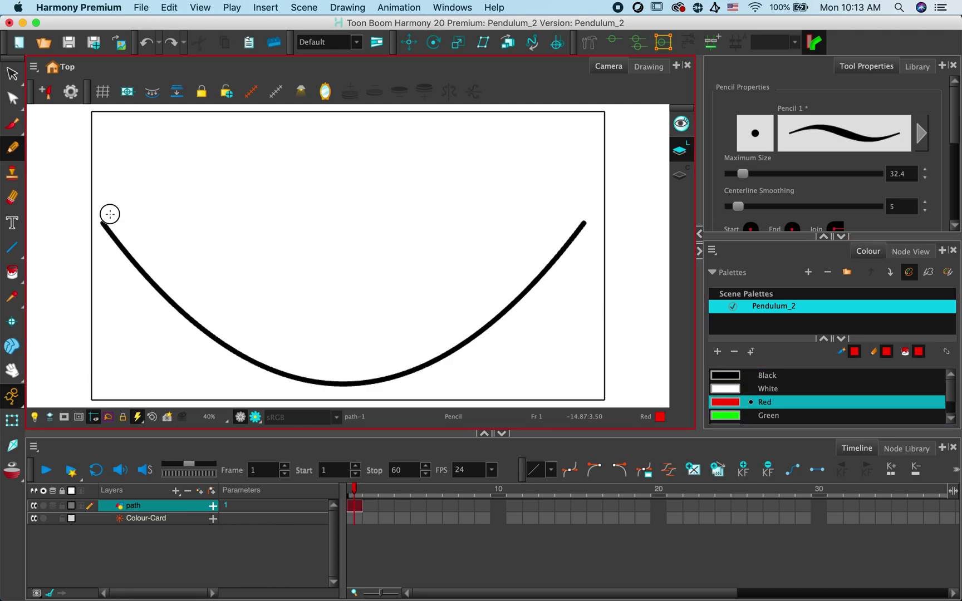
{"action": "left_click_drag", "start_coordinate": [110, 212], "coordinate": [93, 231]}
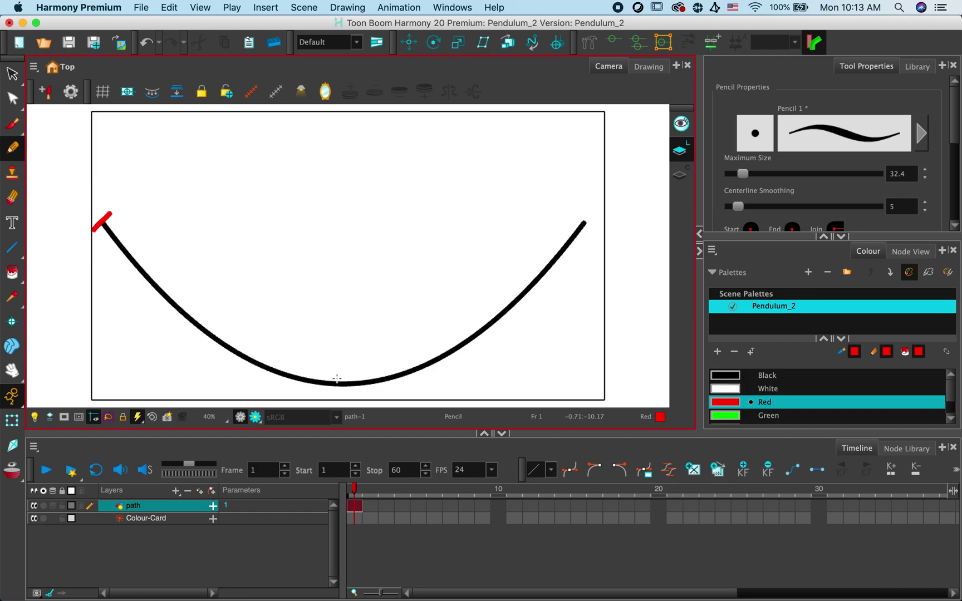
{"action": "left_click_drag", "start_coordinate": [342, 374], "coordinate": [343, 396]}
{"action": "left_click_drag", "start_coordinate": [572, 213], "coordinate": [591, 229]}
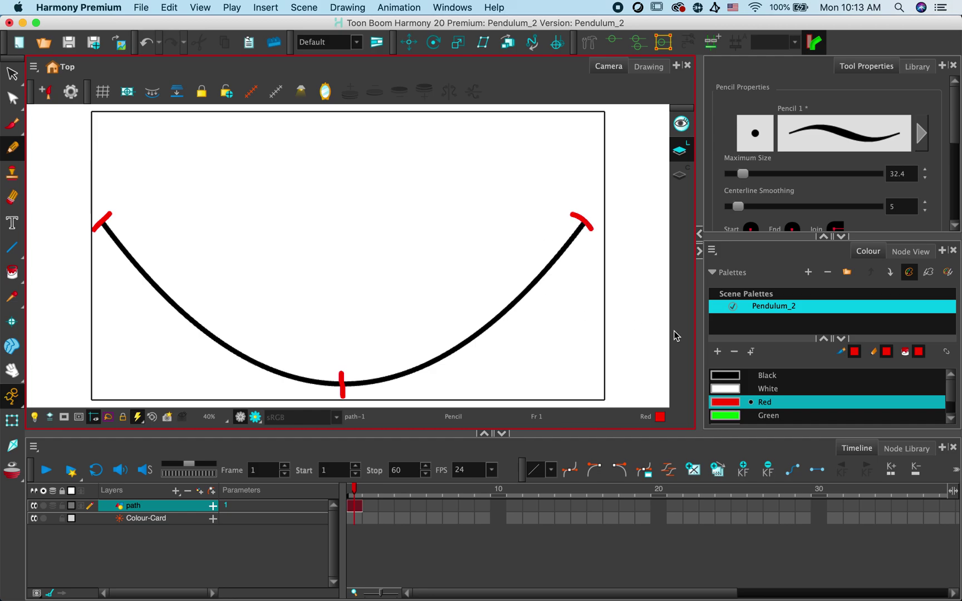
- Draw five black spacing ticks along both sides of the arc, then reselect Red
{"action": "left_click", "coordinate": [723, 376]}
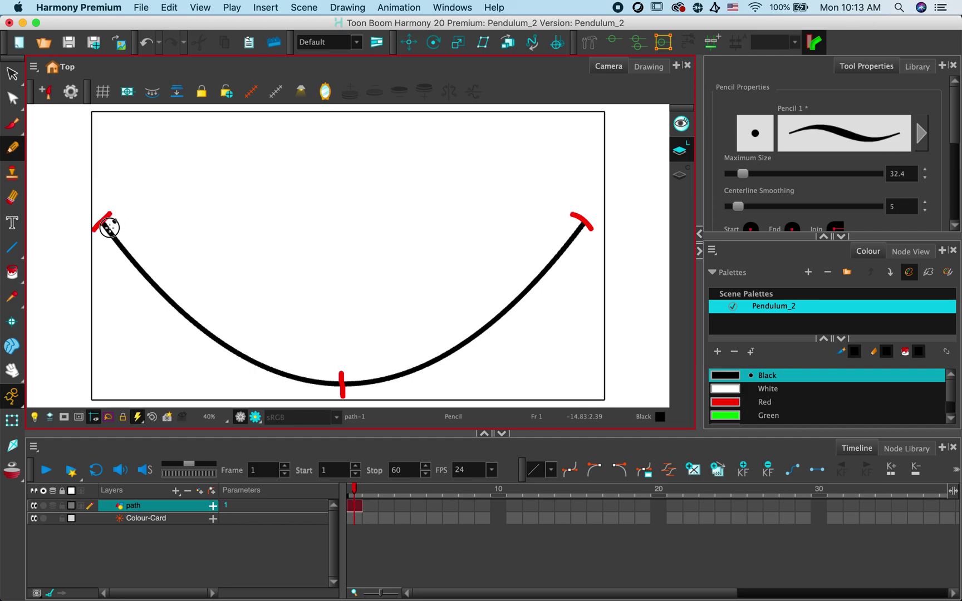
{"action": "mouse_move", "coordinate": [115, 221]}
{"action": "left_mouse_down"}
{"action": "mouse_move", "coordinate": [99, 237]}
{"action": "mouse_move", "coordinate": [154, 312]}
{"action": "left_mouse_up"}
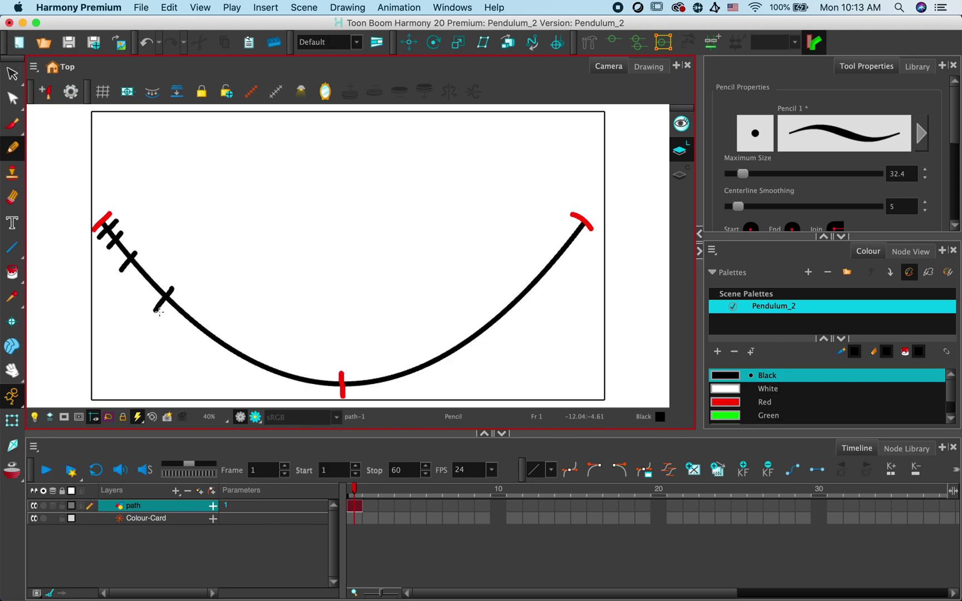
{"action": "left_click_drag", "start_coordinate": [249, 346], "coordinate": [228, 371]}
{"action": "left_click_drag", "start_coordinate": [429, 348], "coordinate": [457, 374]}
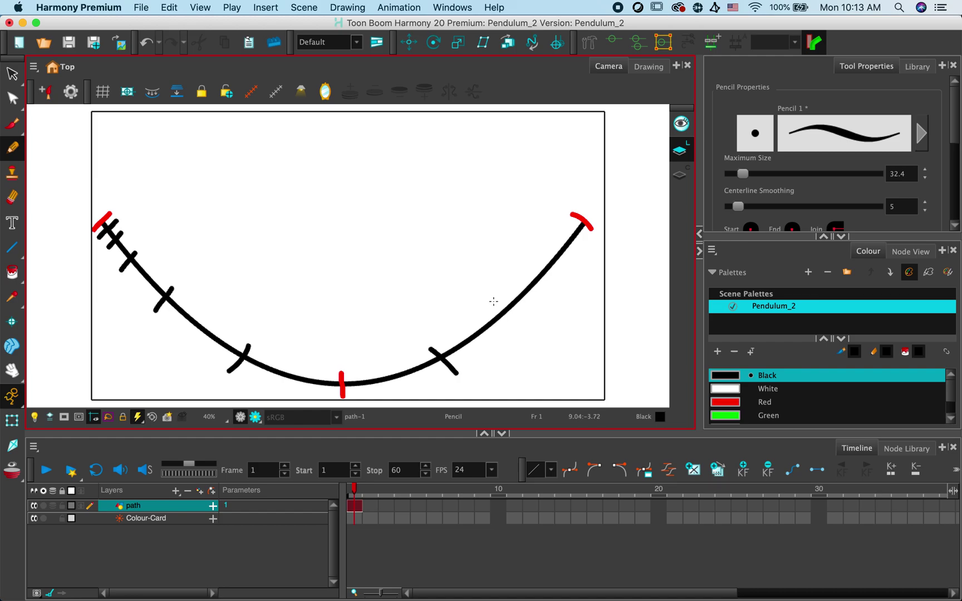
{"action": "left_click_drag", "start_coordinate": [493, 301], "coordinate": [517, 321]}
{"action": "mouse_move", "coordinate": [541, 260]}
{"action": "left_mouse_down"}
{"action": "mouse_move", "coordinate": [559, 271]}
{"action": "mouse_move", "coordinate": [556, 245]}
{"action": "mouse_move", "coordinate": [571, 257]}
{"action": "mouse_move", "coordinate": [588, 238]}
{"action": "left_mouse_up"}
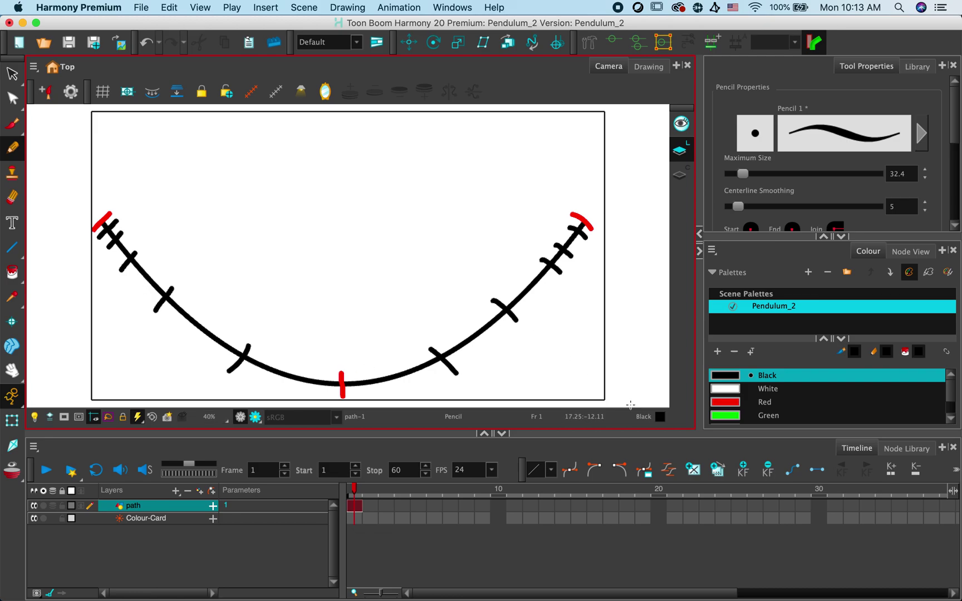
{"action": "left_click", "coordinate": [732, 403]}
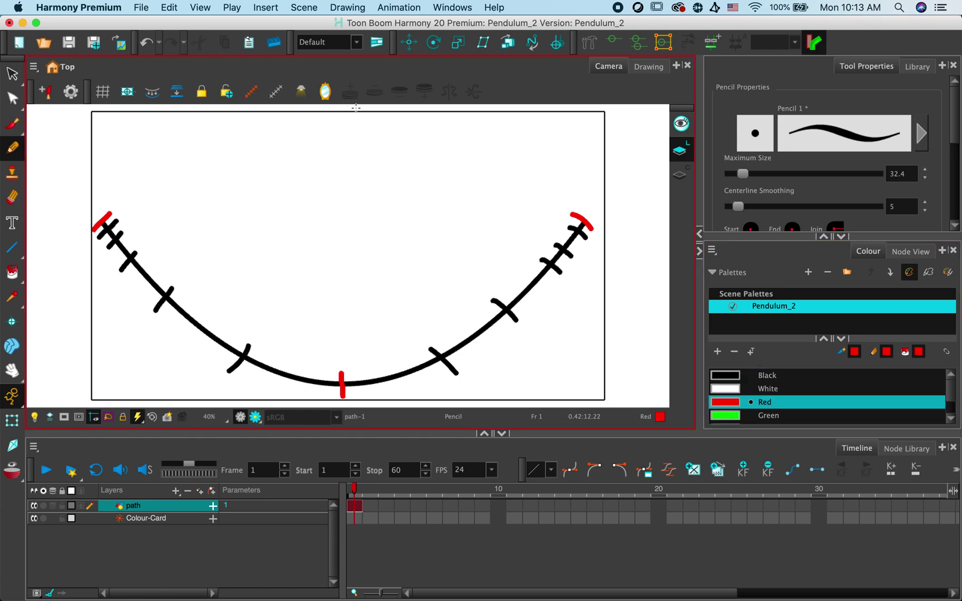
- Draw a red pivot X above the arc and extend the path drawing's exposure to frame 30
{"action": "mouse_move", "coordinate": [356, 105]}
{"action": "left_mouse_down"}
{"action": "mouse_move", "coordinate": [330, 119]}
{"action": "mouse_move", "coordinate": [352, 118]}
{"action": "left_mouse_up"}
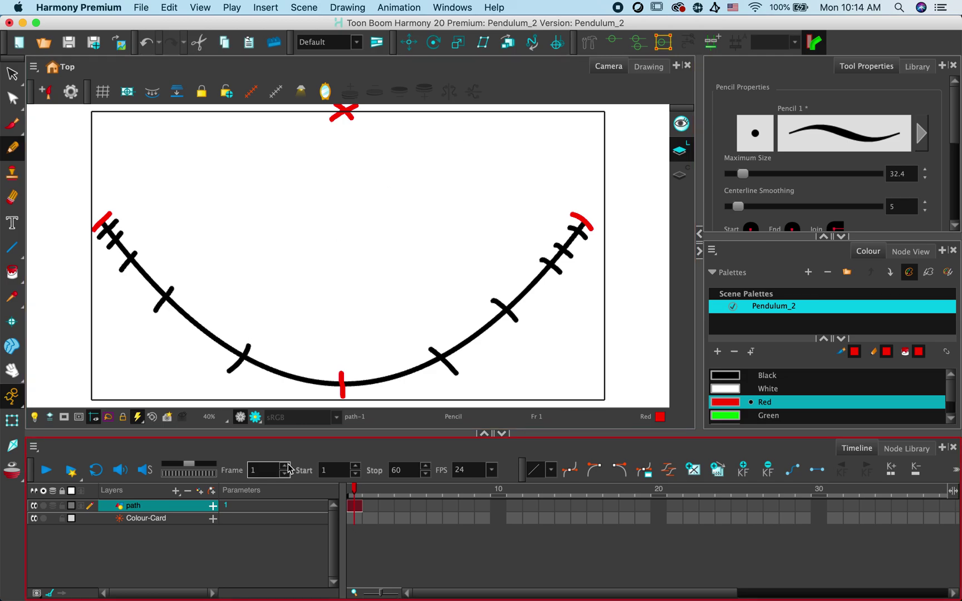
{"action": "mouse_move", "coordinate": [354, 494]}
{"action": "left_mouse_down"}
{"action": "mouse_move", "coordinate": [417, 484]}
{"action": "mouse_move", "coordinate": [346, 484]}
{"action": "left_mouse_up"}
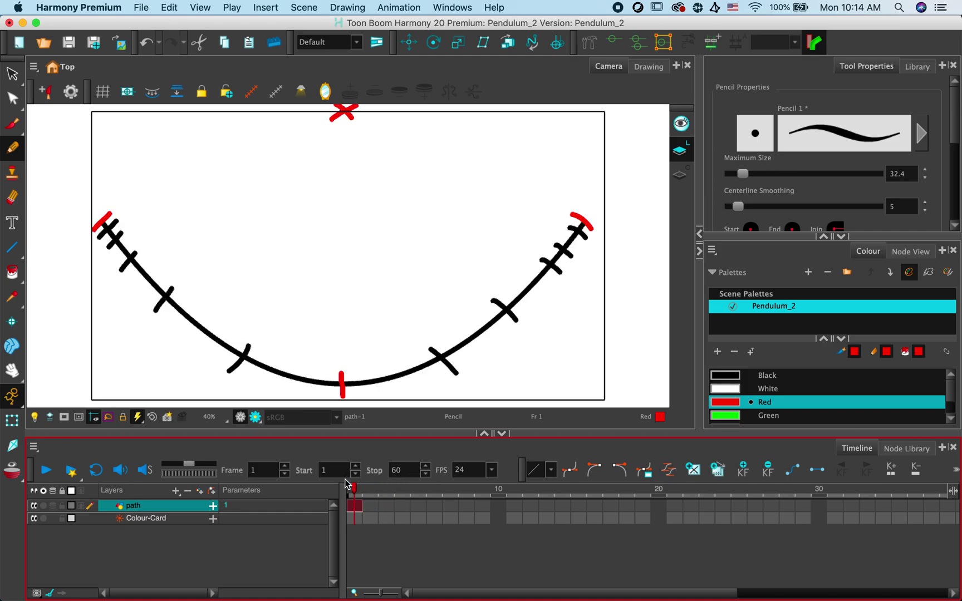
{"action": "left_click", "coordinate": [819, 504]}
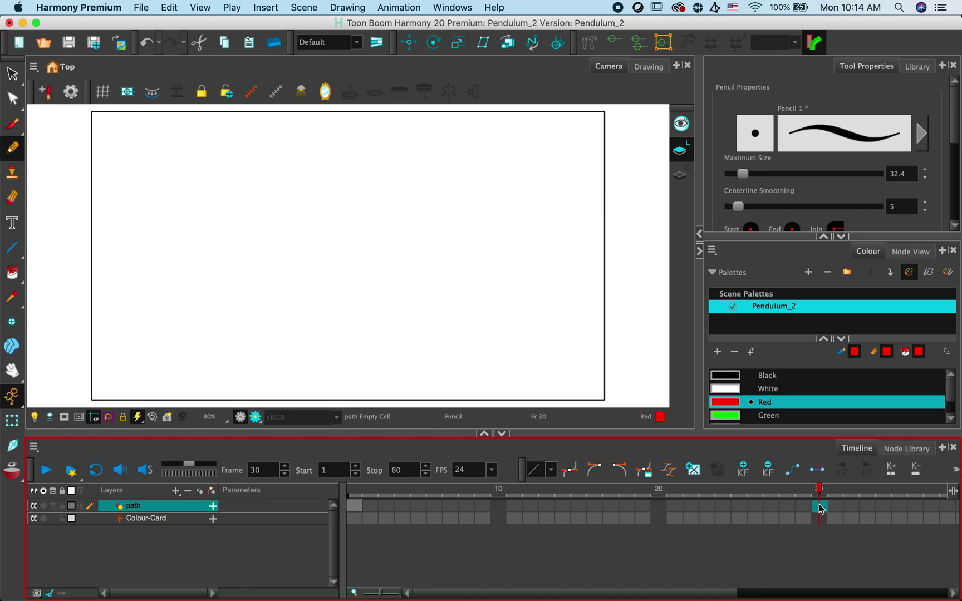
{"action": "right_click", "coordinate": [819, 508]}
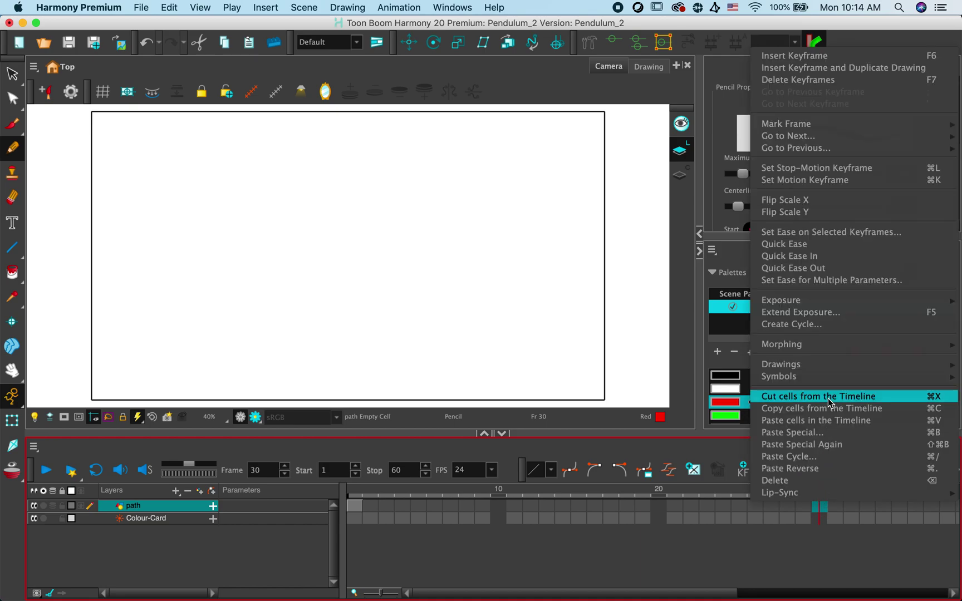
{"action": "left_click", "coordinate": [827, 315]}
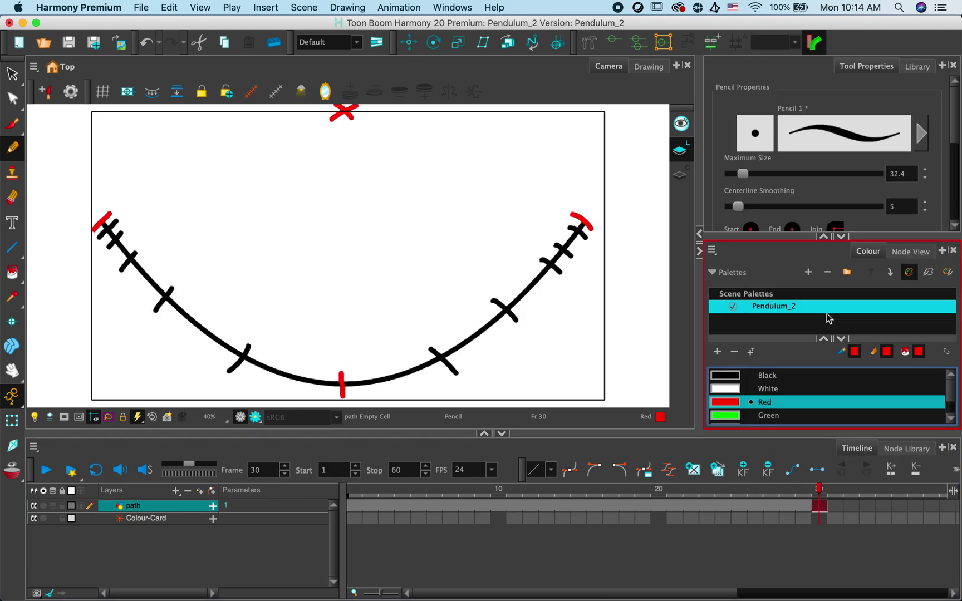
{"action": "left_click", "coordinate": [350, 492]}
{"action": "left_click_drag", "start_coordinate": [354, 491], "coordinate": [816, 492]}
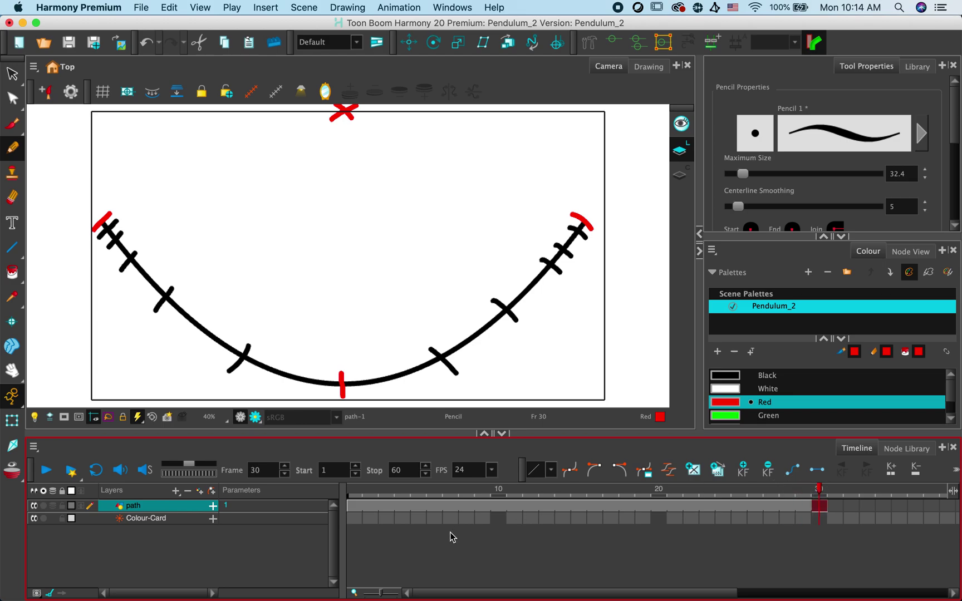
- Add a new drawing layer named pendulum
{"action": "left_click", "coordinate": [176, 490]}
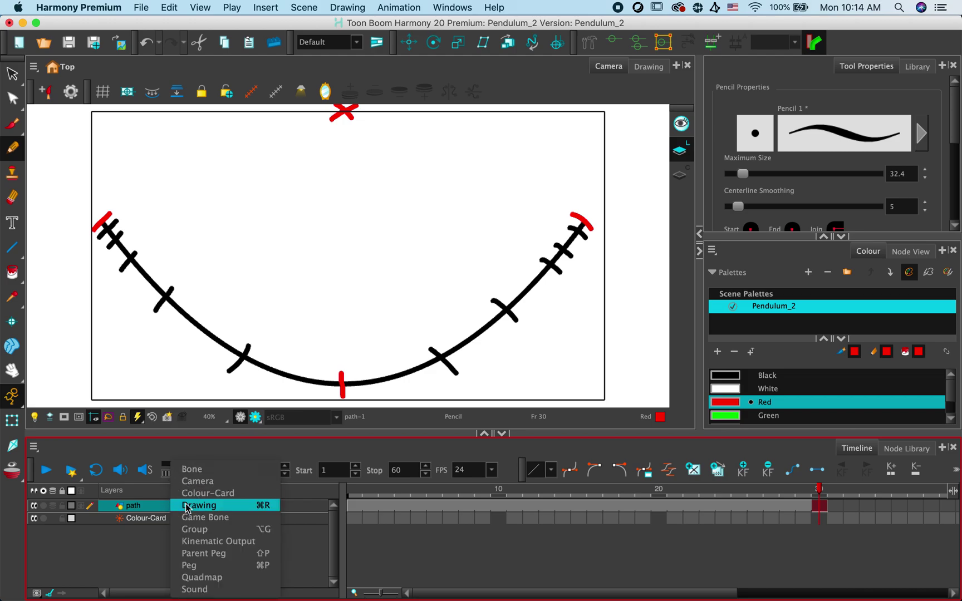
{"action": "left_click", "coordinate": [186, 506]}
{"action": "type", "text": "pendulum"}
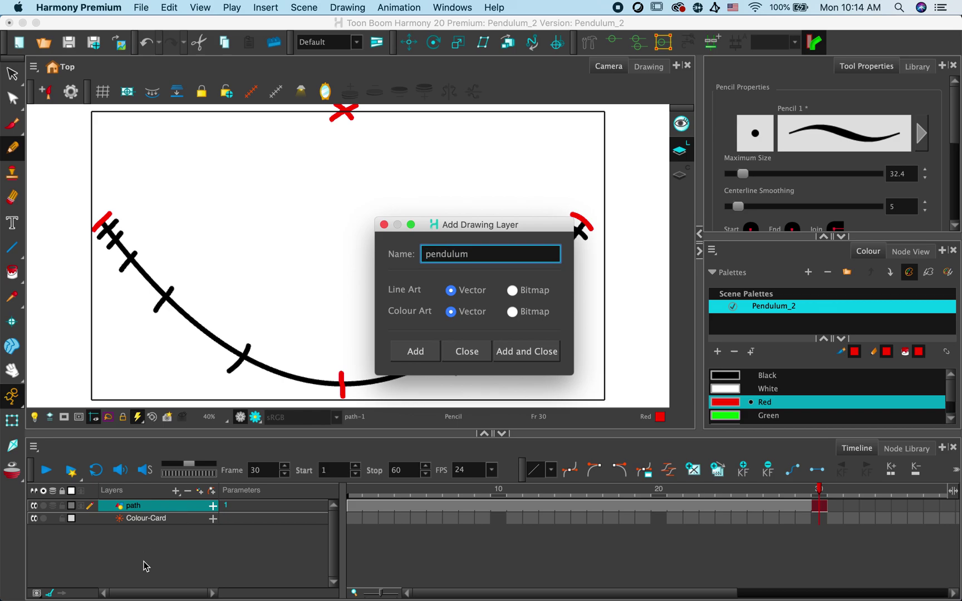
{"action": "left_click", "coordinate": [534, 353]}
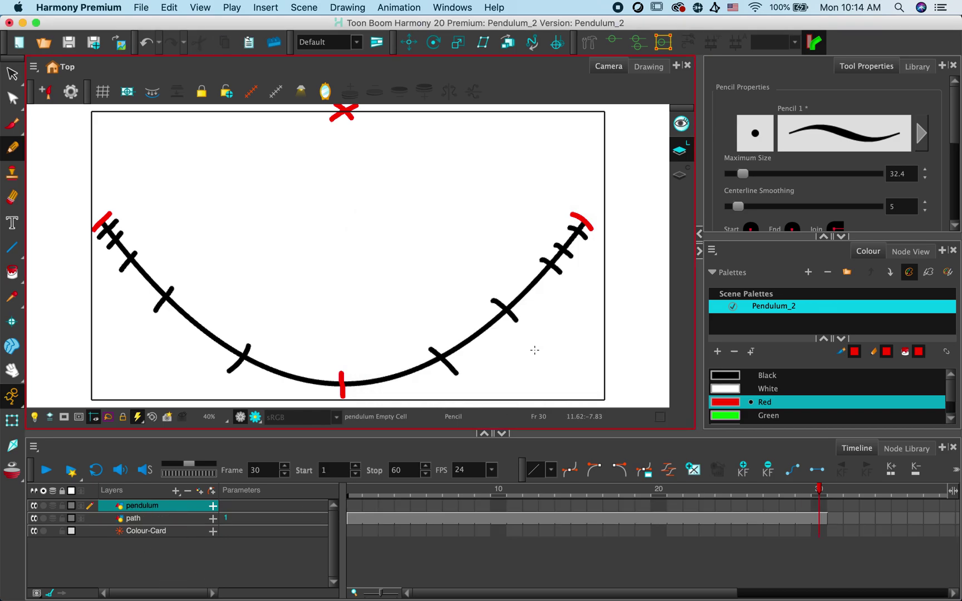
- On frame 1, draw a blue vertical line hanging down from the red pivot X
{"action": "left_click", "coordinate": [354, 507]}
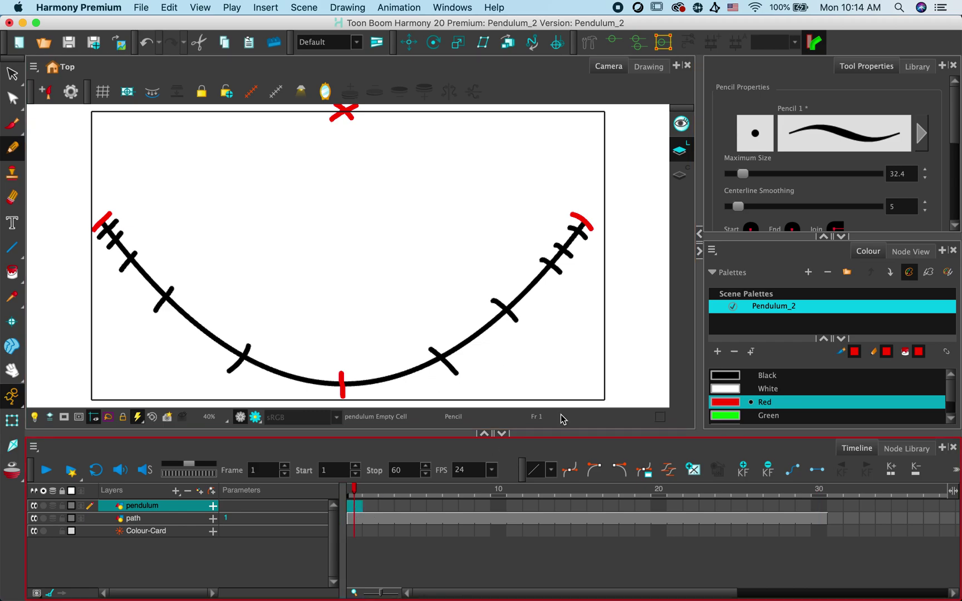
{"action": "scroll", "coordinate": [811, 376], "scroll_direction": "down", "scroll_amount": 1}
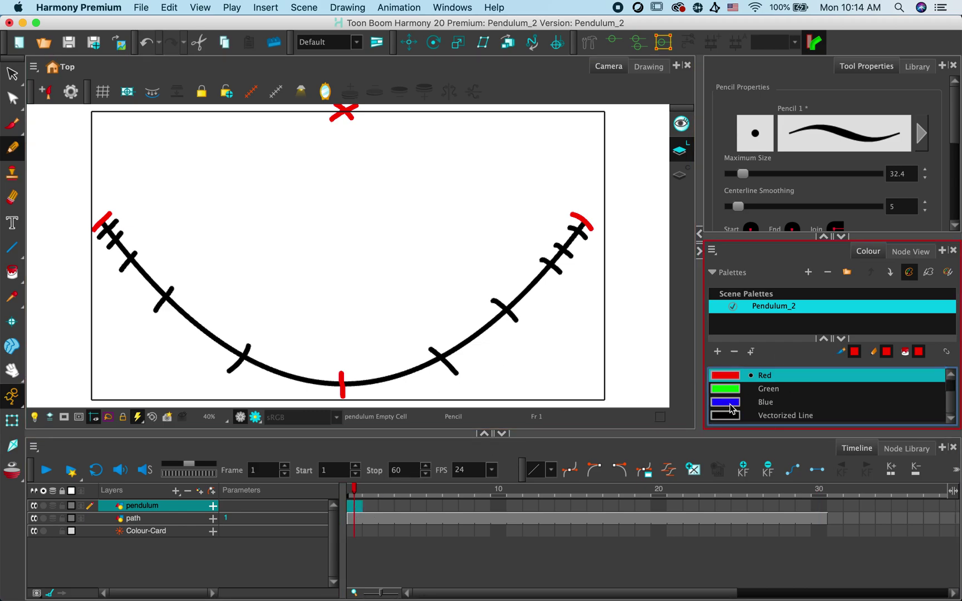
{"action": "left_click", "coordinate": [731, 406]}
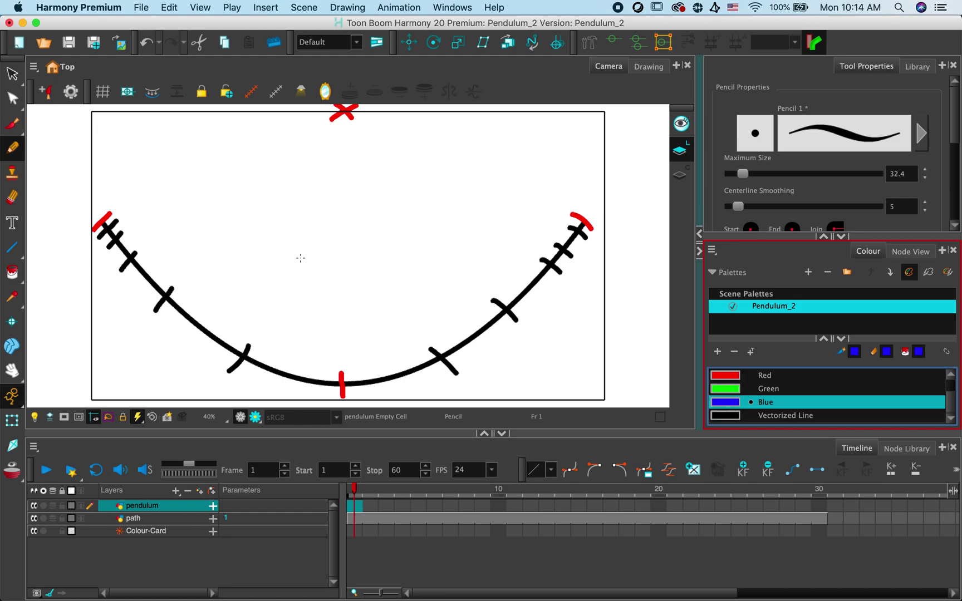
{"action": "left_click", "coordinate": [13, 251]}
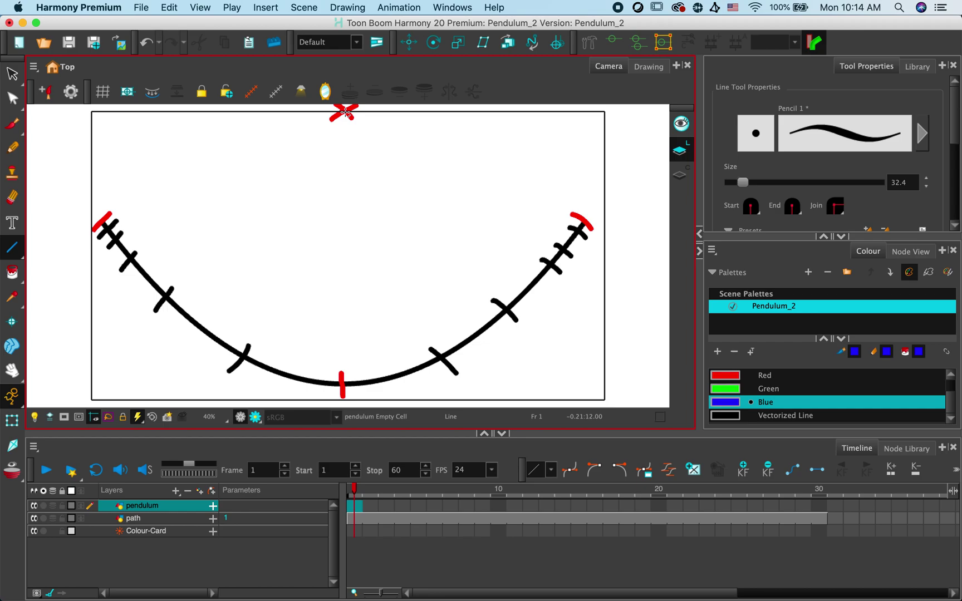
{"action": "left_click_drag", "start_coordinate": [345, 112], "coordinate": [347, 328]}
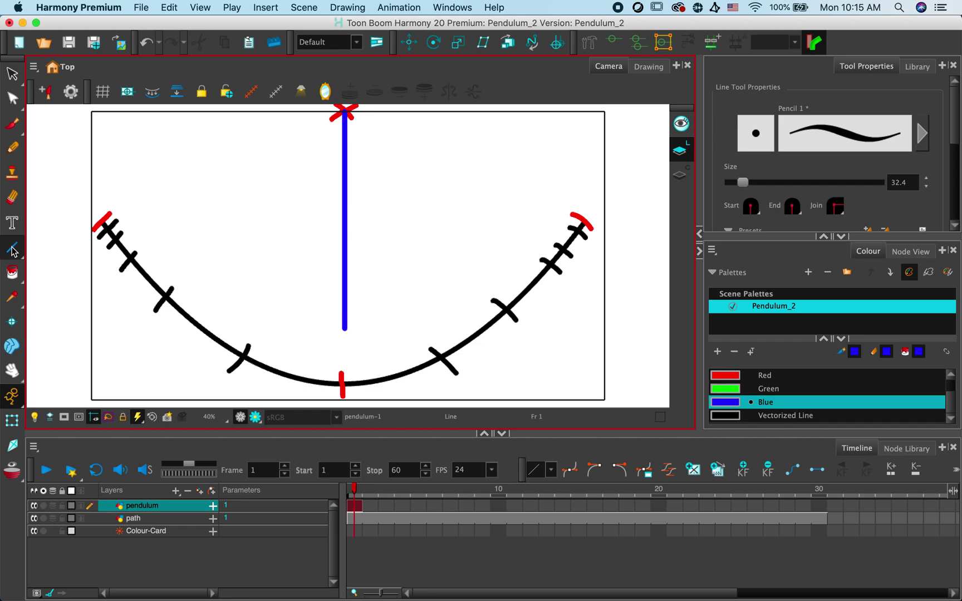
{"action": "left_click_drag", "start_coordinate": [12, 250], "coordinate": [48, 258]}
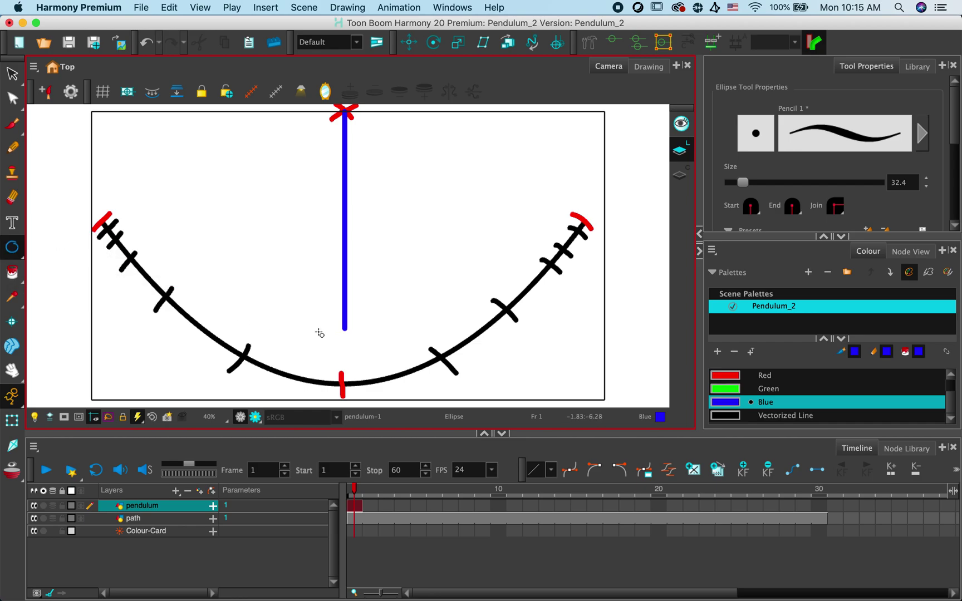
- Draw a blue circular bob at the bottom end of the rod
{"action": "left_click_drag", "start_coordinate": [319, 333], "coordinate": [370, 365]}
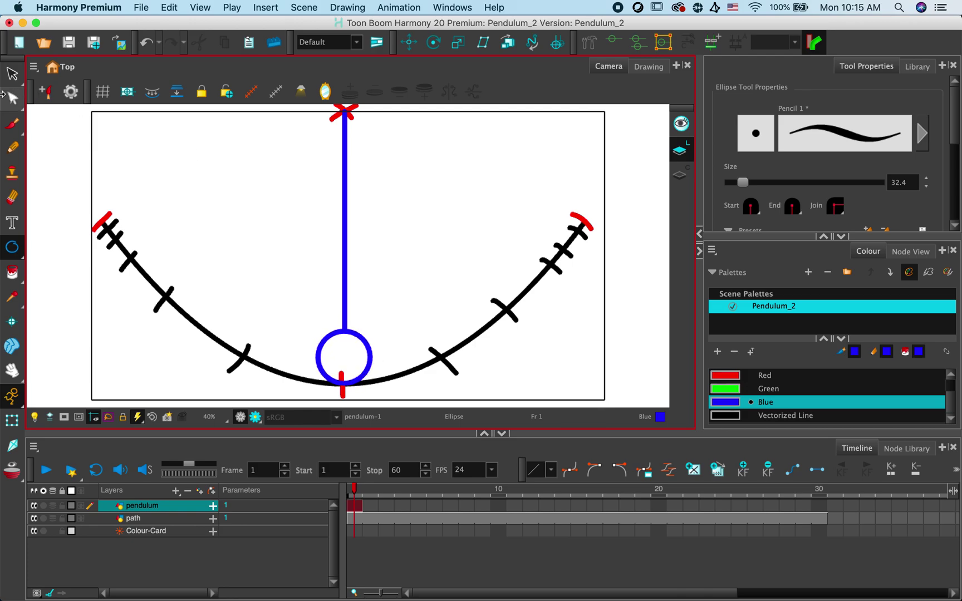
{"action": "left_click", "coordinate": [12, 74]}
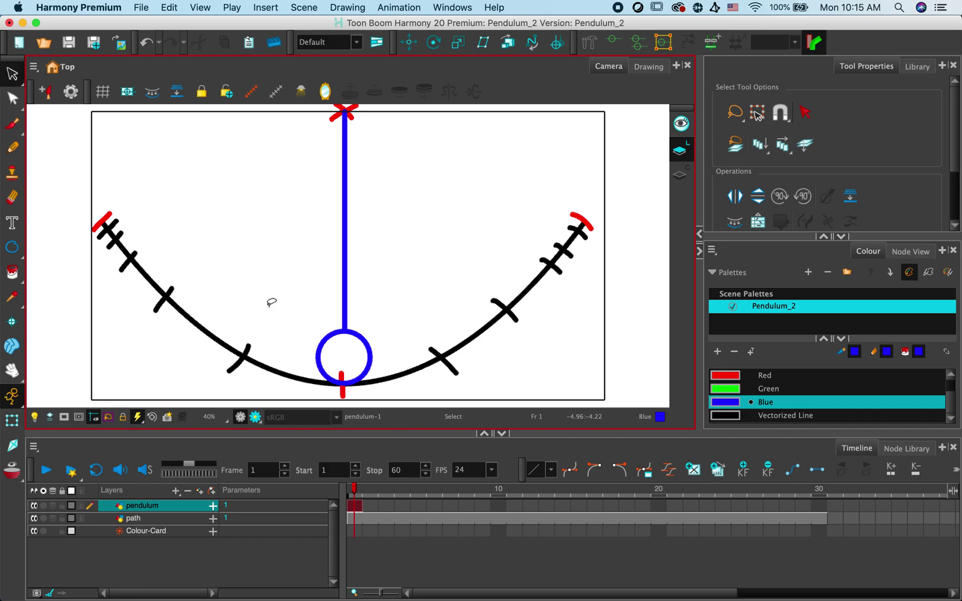
{"action": "left_click", "coordinate": [339, 346]}
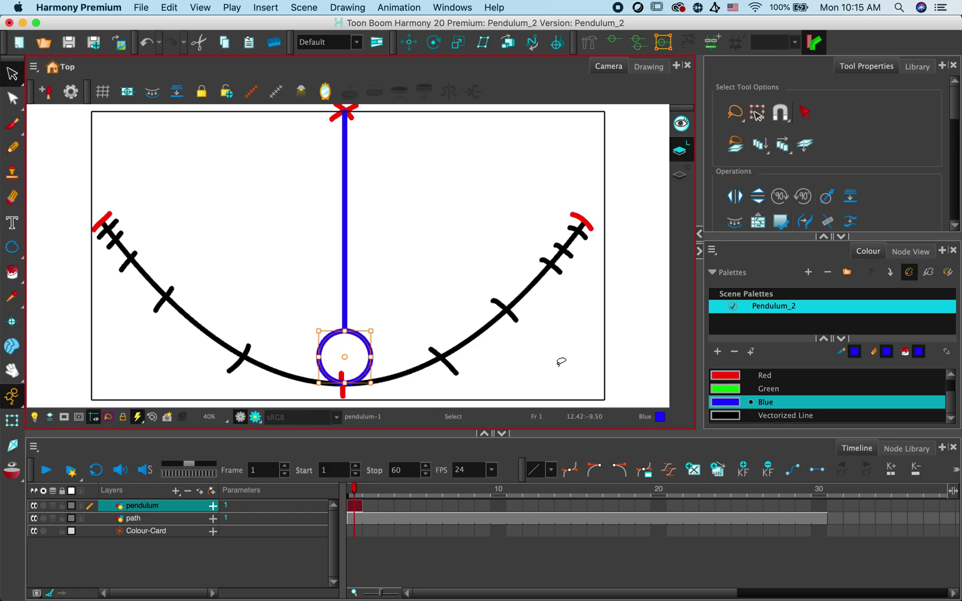
- Select the rod and circle together and group them into a single pendulum
{"action": "left_click_drag", "start_coordinate": [177, 174], "coordinate": [190, 184]}
{"action": "mouse_move", "coordinate": [309, 198]}
{"action": "left_mouse_down"}
{"action": "mouse_move", "coordinate": [301, 286]}
{"action": "mouse_move", "coordinate": [330, 334]}
{"action": "mouse_move", "coordinate": [391, 338]}
{"action": "mouse_move", "coordinate": [425, 289]}
{"action": "mouse_move", "coordinate": [403, 209]}
{"action": "mouse_move", "coordinate": [329, 179]}
{"action": "left_mouse_up"}
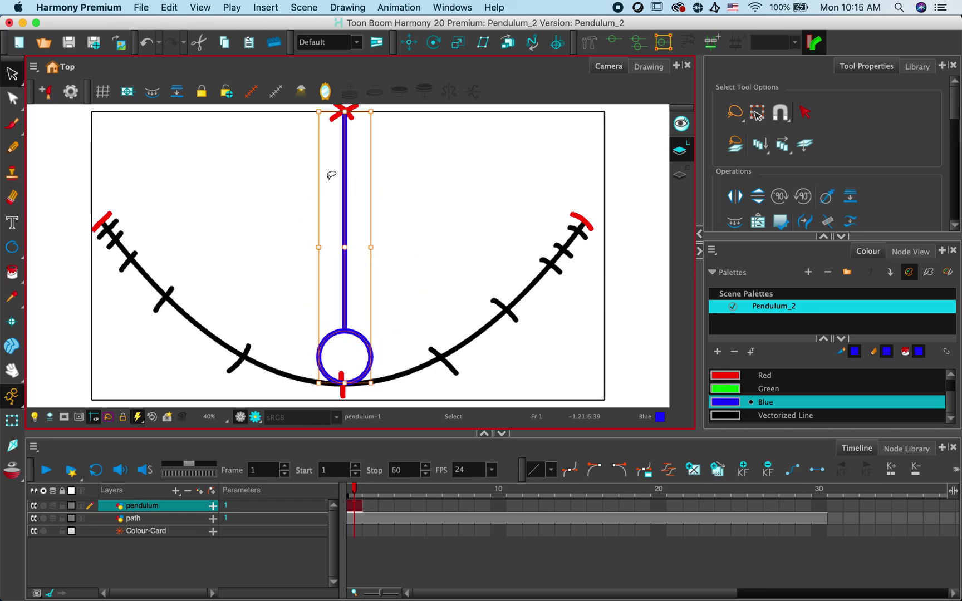
{"action": "left_click", "coordinate": [170, 7]}
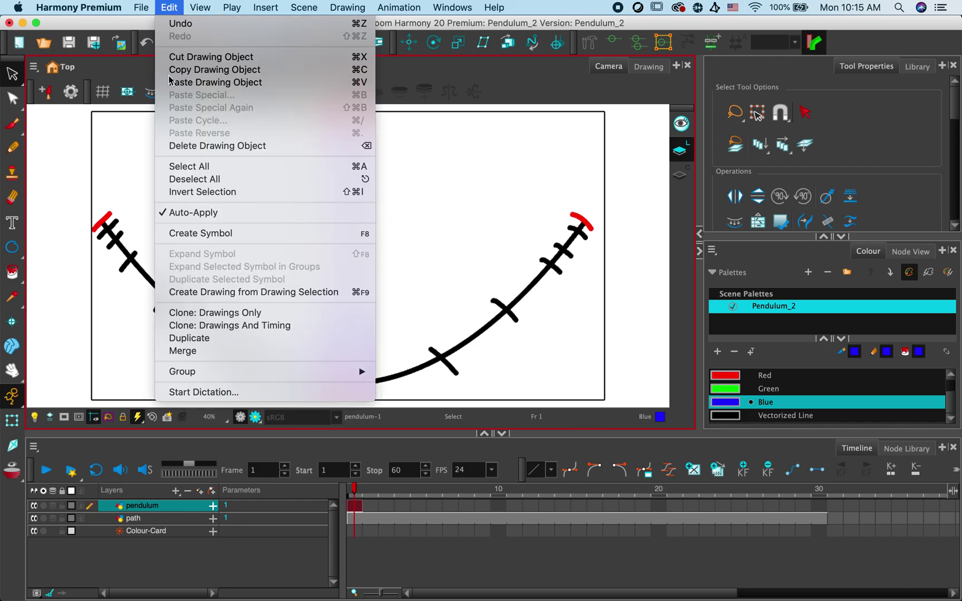
{"action": "mouse_move", "coordinate": [217, 373]}
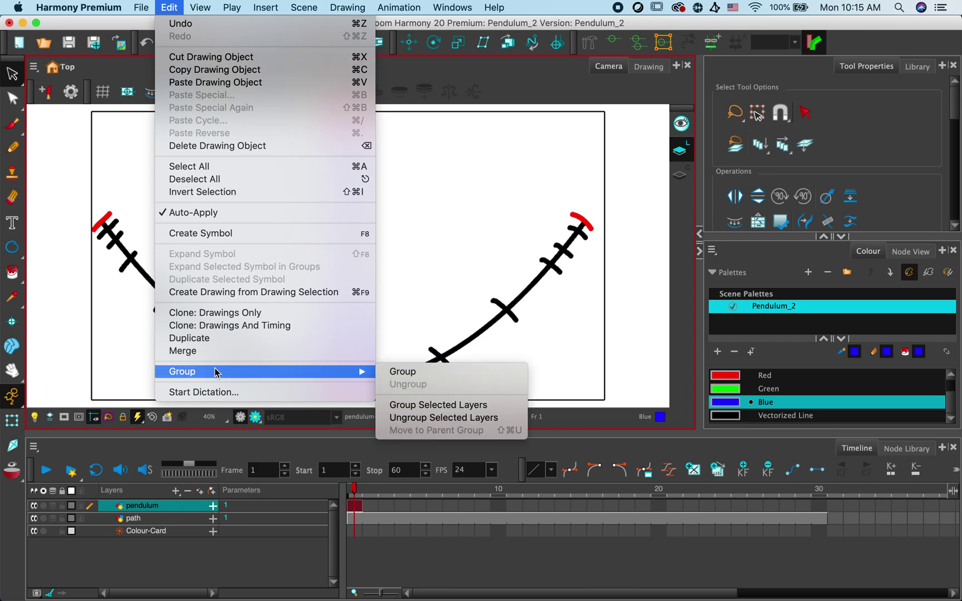
{"action": "left_click", "coordinate": [403, 371]}
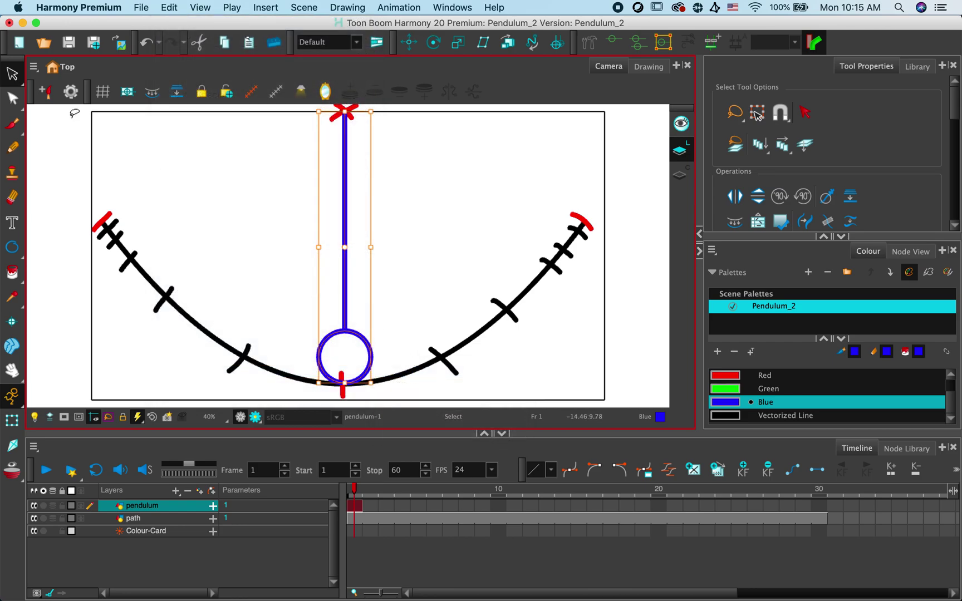
{"action": "left_click", "coordinate": [217, 177]}
{"action": "left_click", "coordinate": [347, 188]}
{"action": "left_click", "coordinate": [12, 423]}
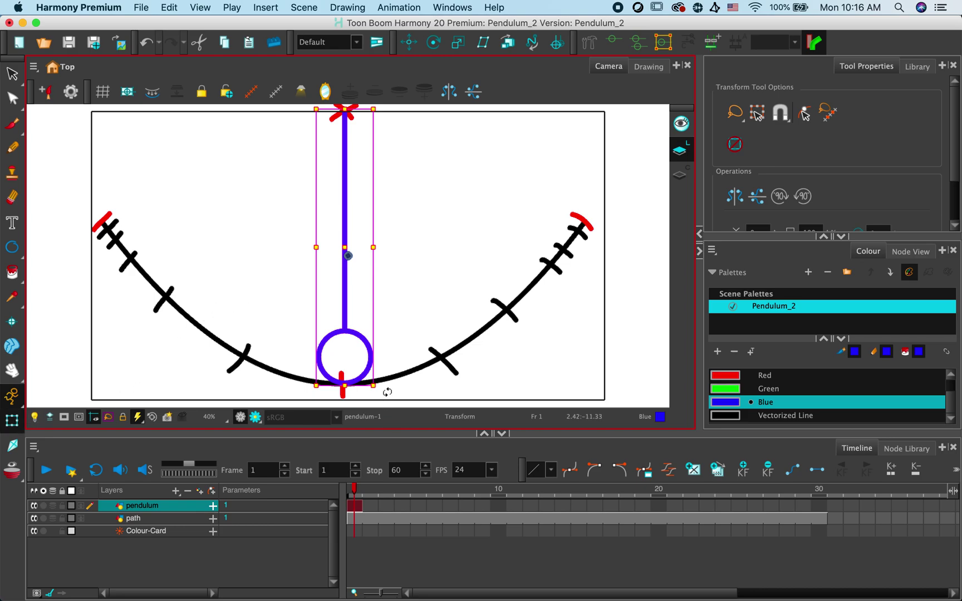
- Move the pendulum's pivot to the top cross and rotate it so the bob rests on the left red mark
{"action": "left_click_drag", "start_coordinate": [383, 395], "coordinate": [302, 391]}
{"action": "key", "text": "super+z"}
{"action": "left_click_drag", "start_coordinate": [347, 255], "coordinate": [345, 113]}
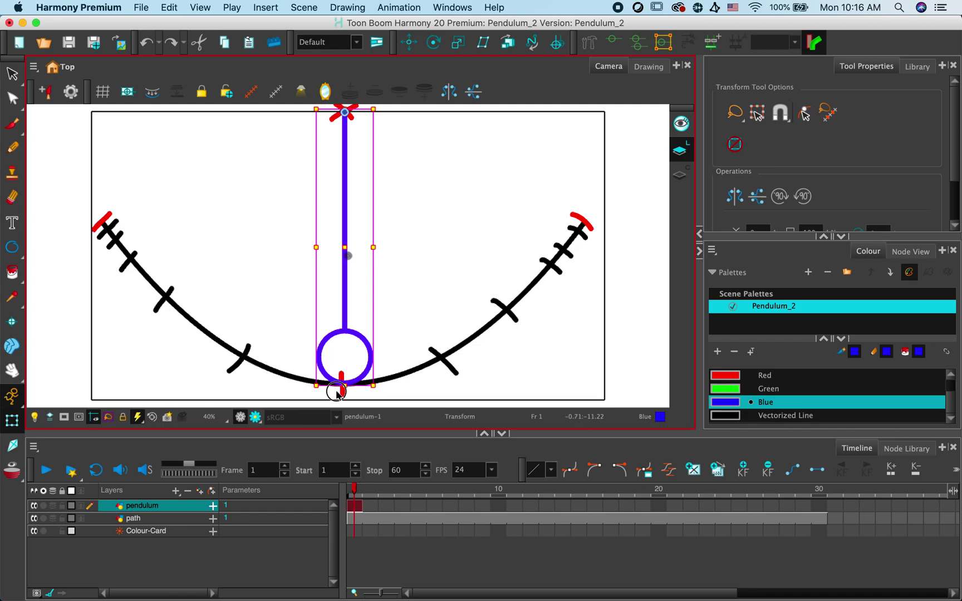
{"action": "left_click_drag", "start_coordinate": [305, 392], "coordinate": [16, 222]}
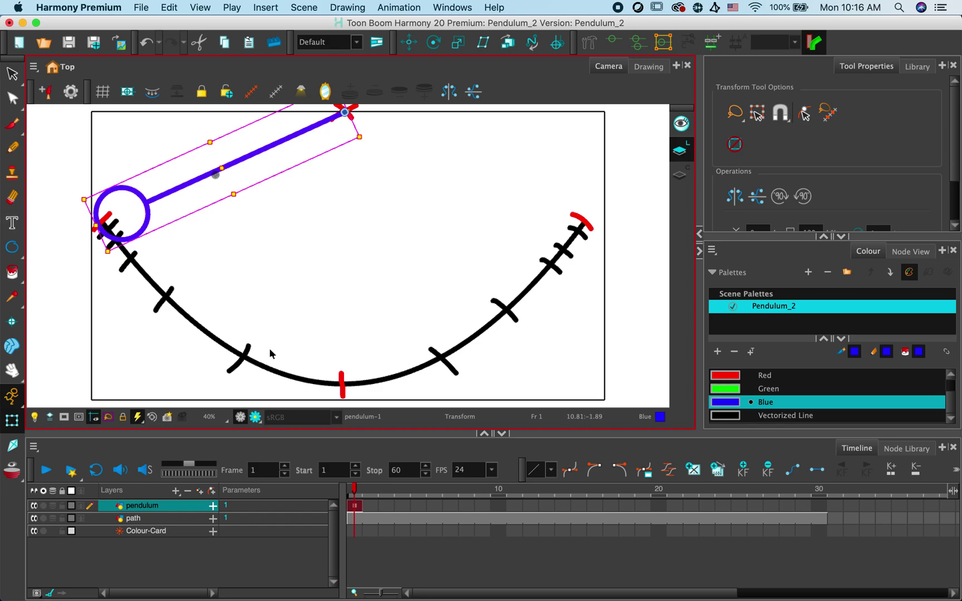
{"action": "left_click", "coordinate": [341, 466]}
{"action": "left_click_drag", "start_coordinate": [86, 198], "coordinate": [96, 195]}
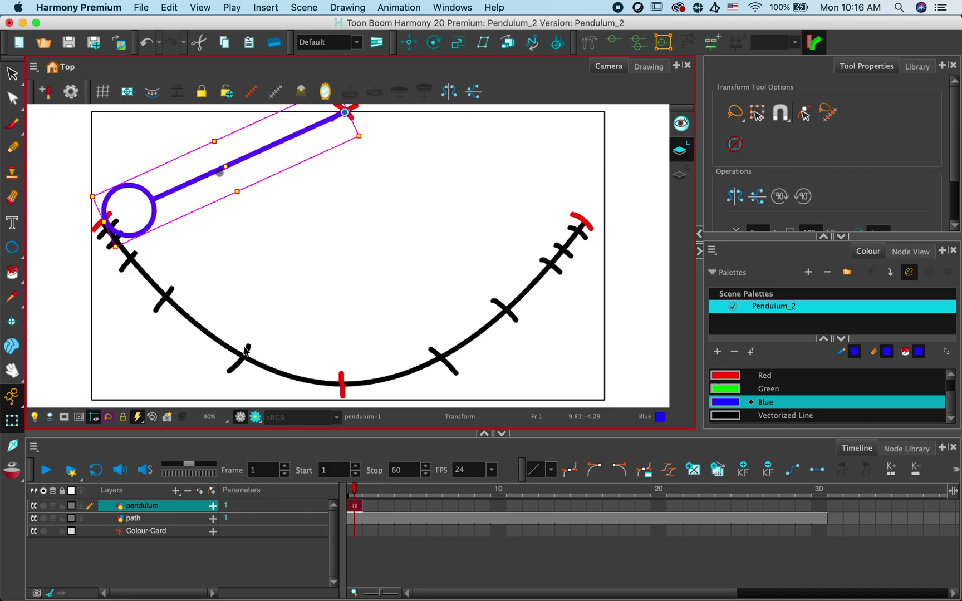
- Paste the pendulum into frames 2 and 3, rotating it down to the next tick marks
{"action": "left_click", "coordinate": [370, 507]}
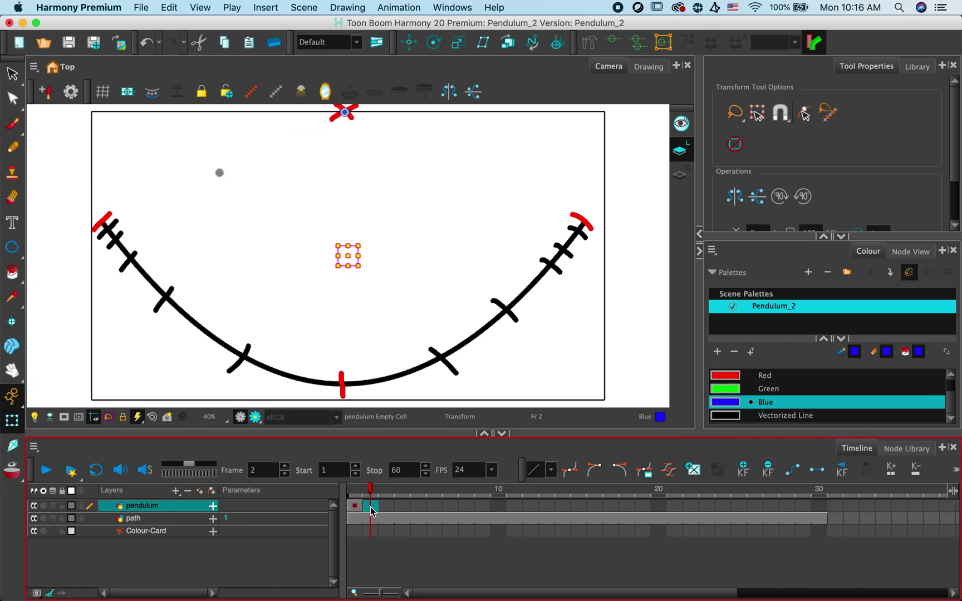
{"action": "key", "text": "F5"}
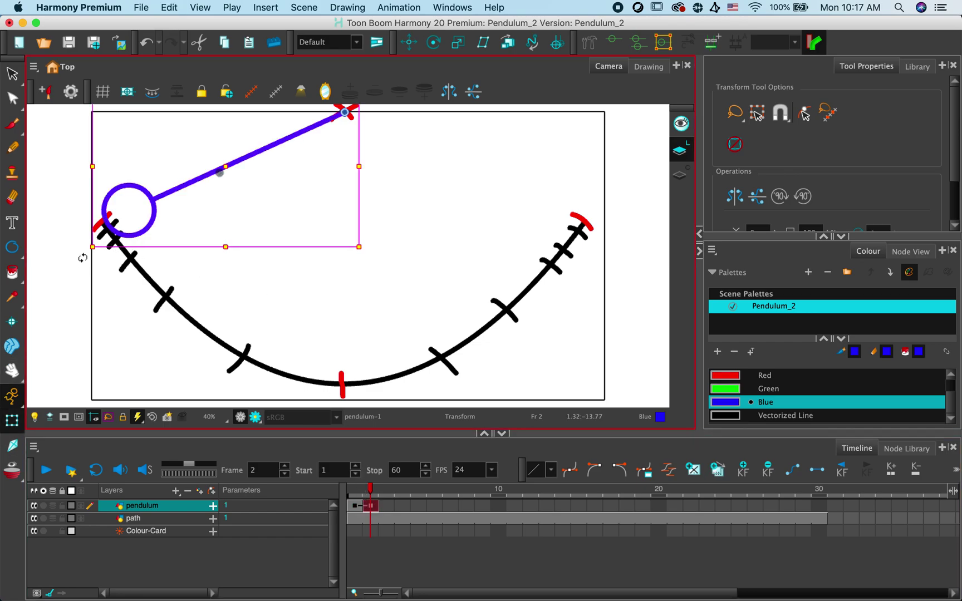
{"action": "left_click_drag", "start_coordinate": [80, 256], "coordinate": [88, 266]}
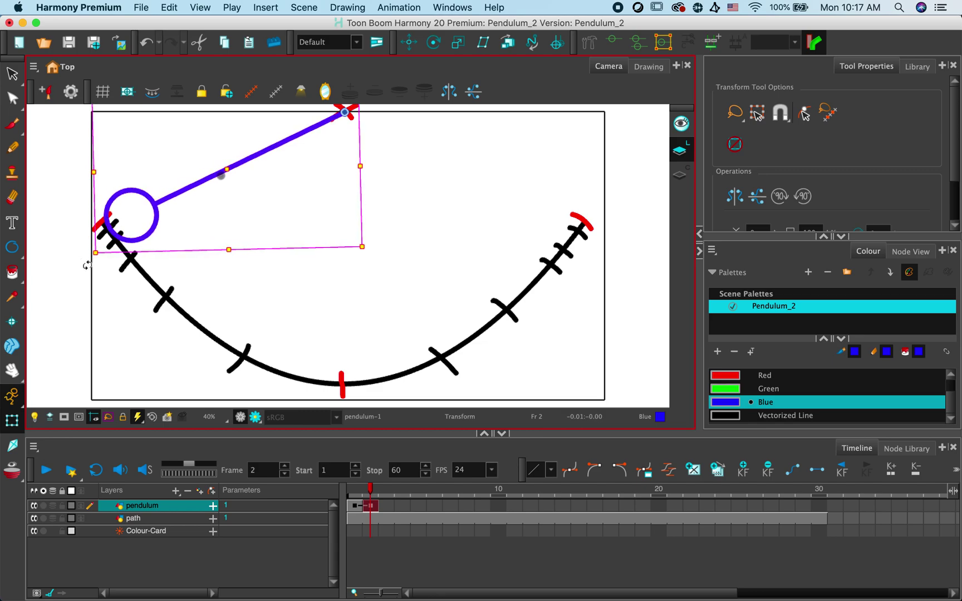
{"action": "left_click", "coordinate": [387, 507]}
{"action": "key", "text": "super+v"}
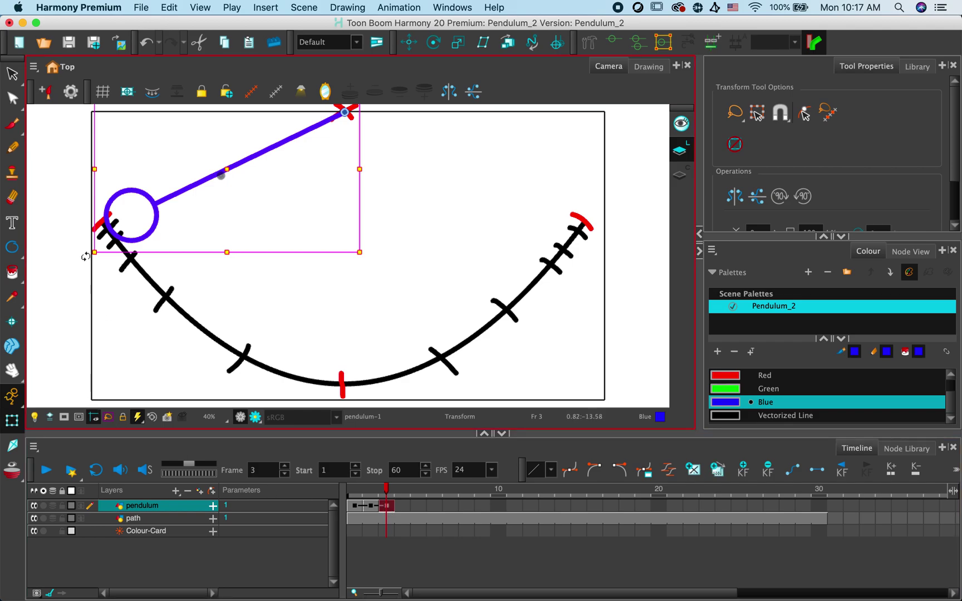
{"action": "left_click_drag", "start_coordinate": [84, 254], "coordinate": [90, 269]}
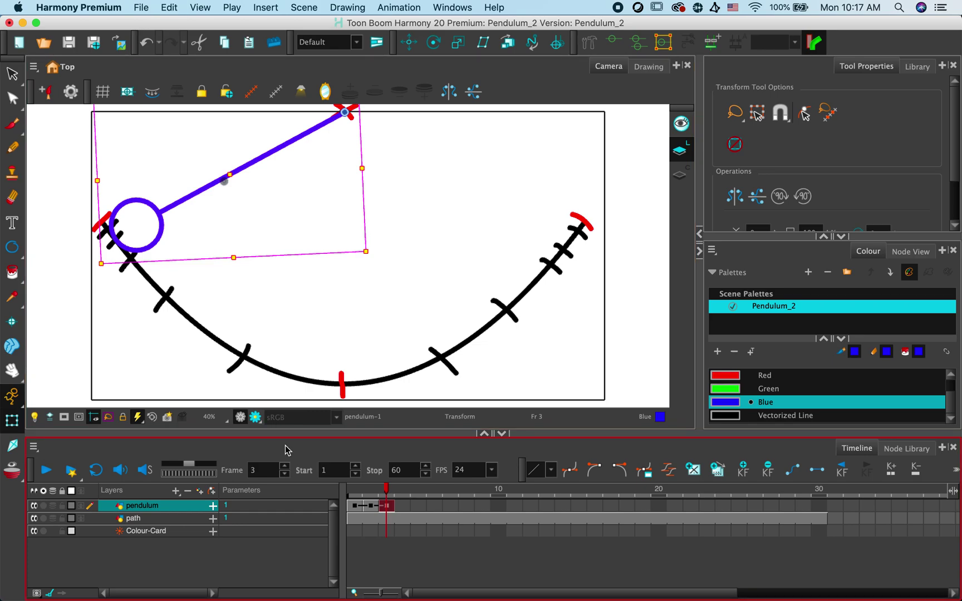
- Paste the pendulum into frames 4 and 5, swinging it further down the arc's left side
{"action": "left_click", "coordinate": [402, 504]}
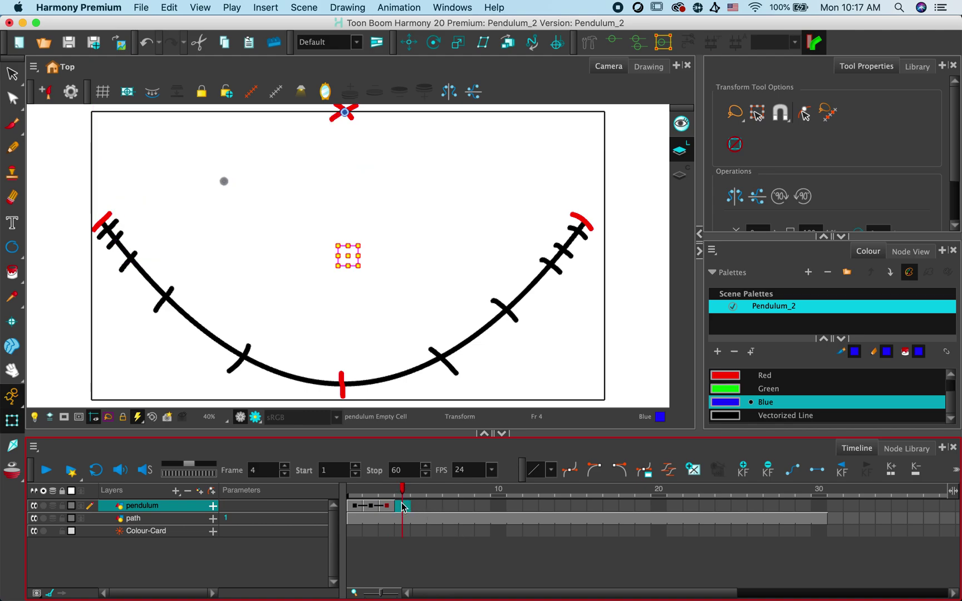
{"action": "key", "text": "super+v"}
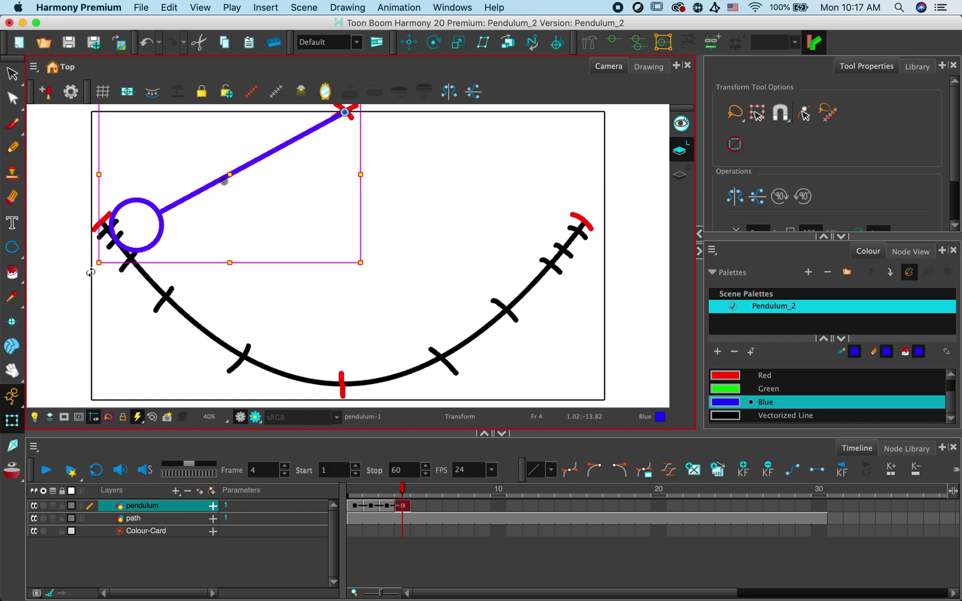
{"action": "left_click_drag", "start_coordinate": [90, 271], "coordinate": [102, 301]}
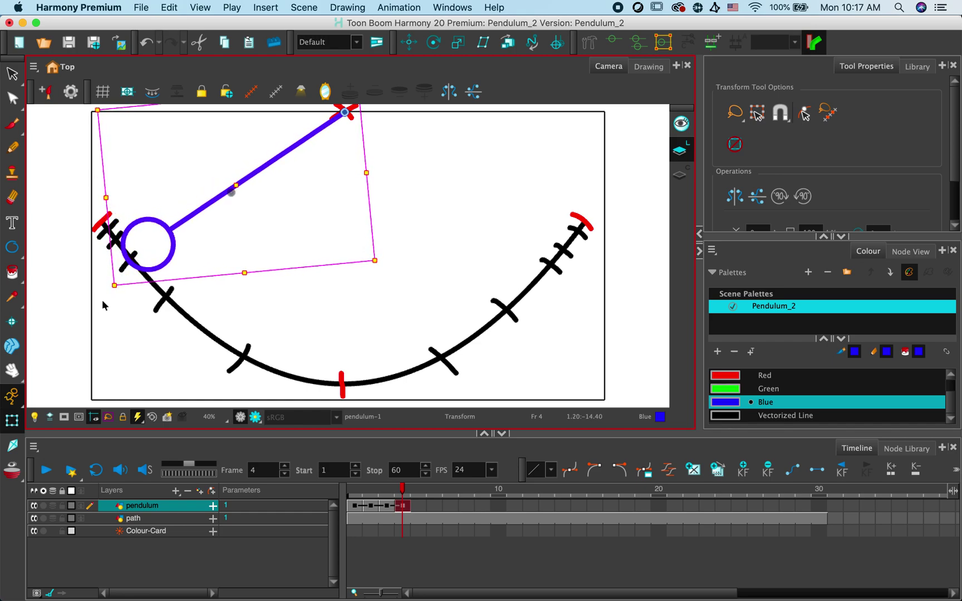
{"action": "left_click", "coordinate": [419, 506]}
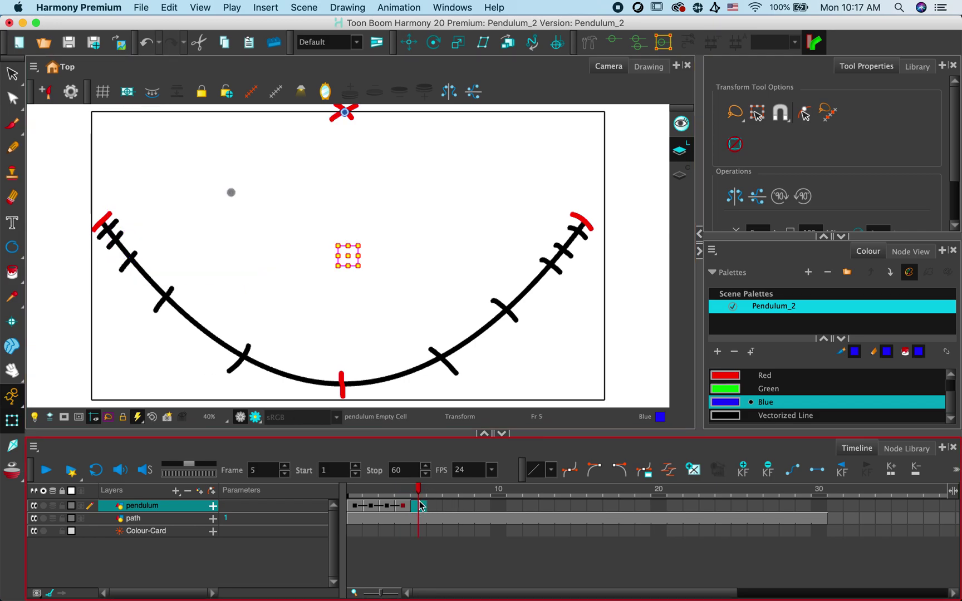
{"action": "key", "text": "super+v"}
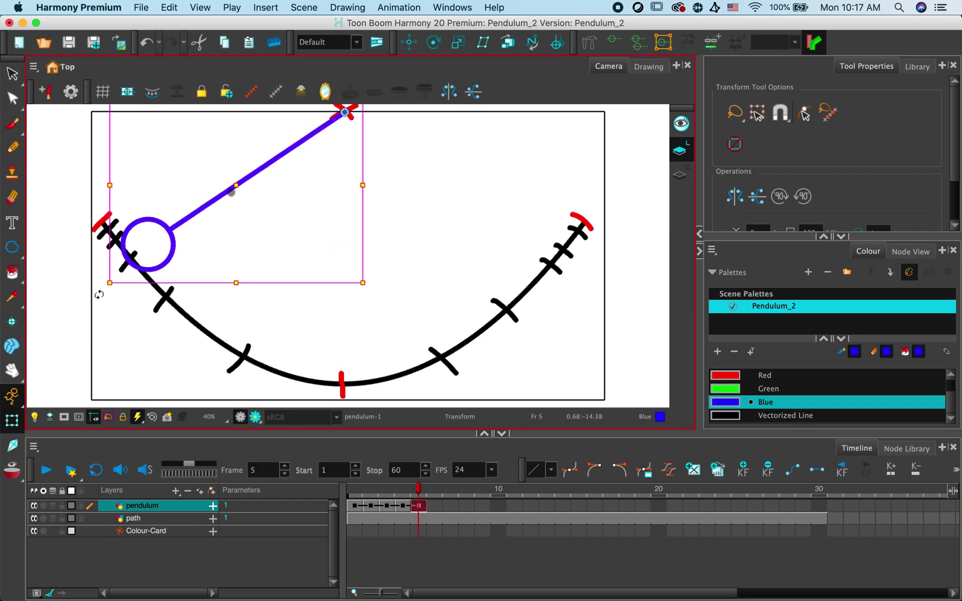
{"action": "left_click_drag", "start_coordinate": [101, 298], "coordinate": [133, 351]}
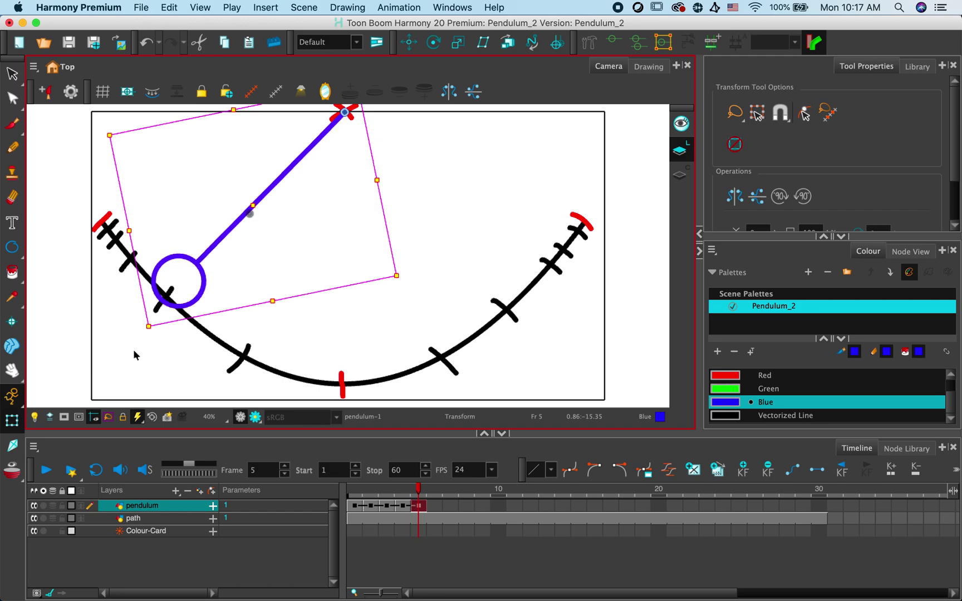
- Paste and rotate the pendulum on frames 6–8, swinging it through the bottom onto the arc
{"action": "left_click", "coordinate": [437, 506]}
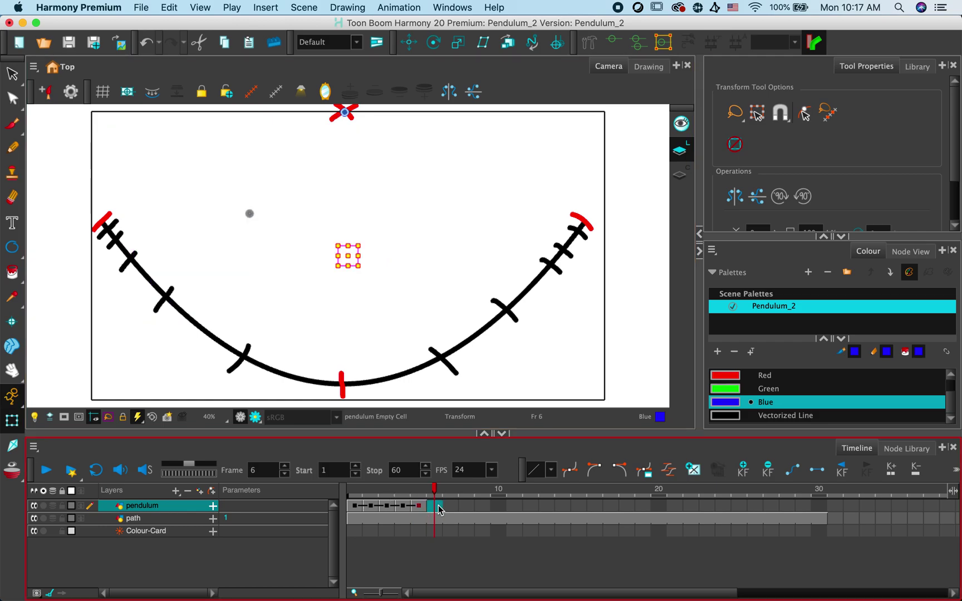
{"action": "key", "text": "cmd+v"}
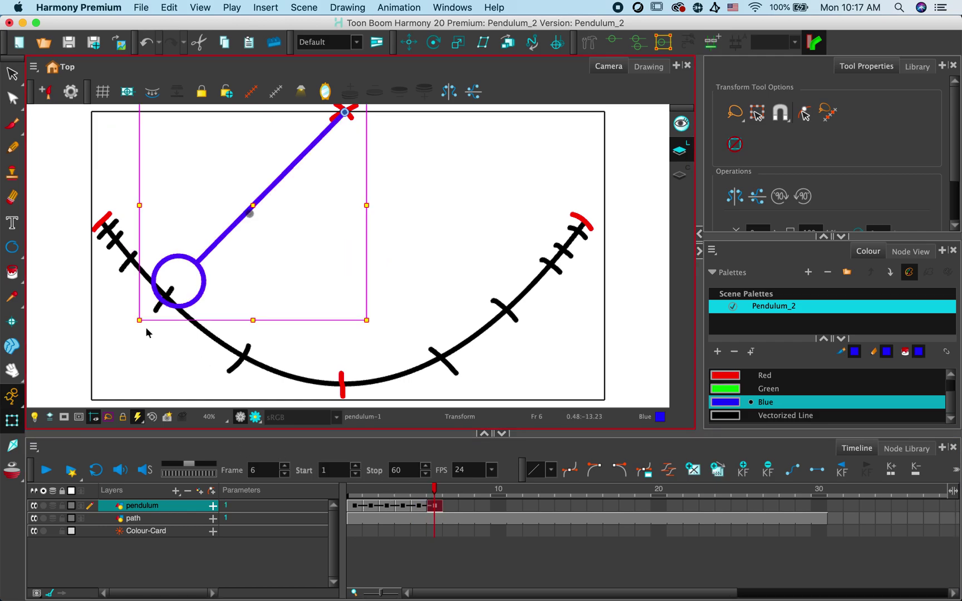
{"action": "left_click_drag", "start_coordinate": [136, 328], "coordinate": [234, 390]}
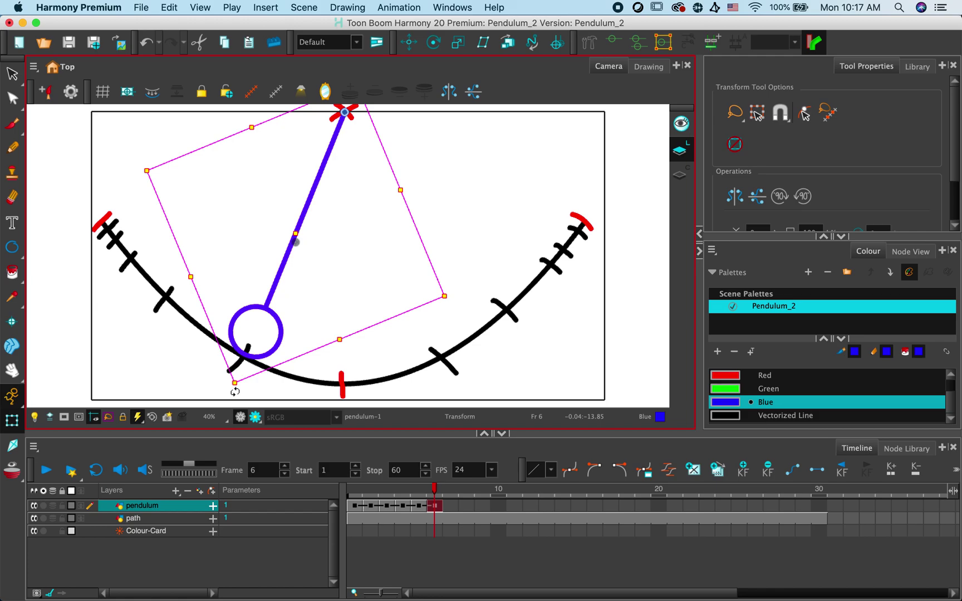
{"action": "left_click", "coordinate": [452, 507]}
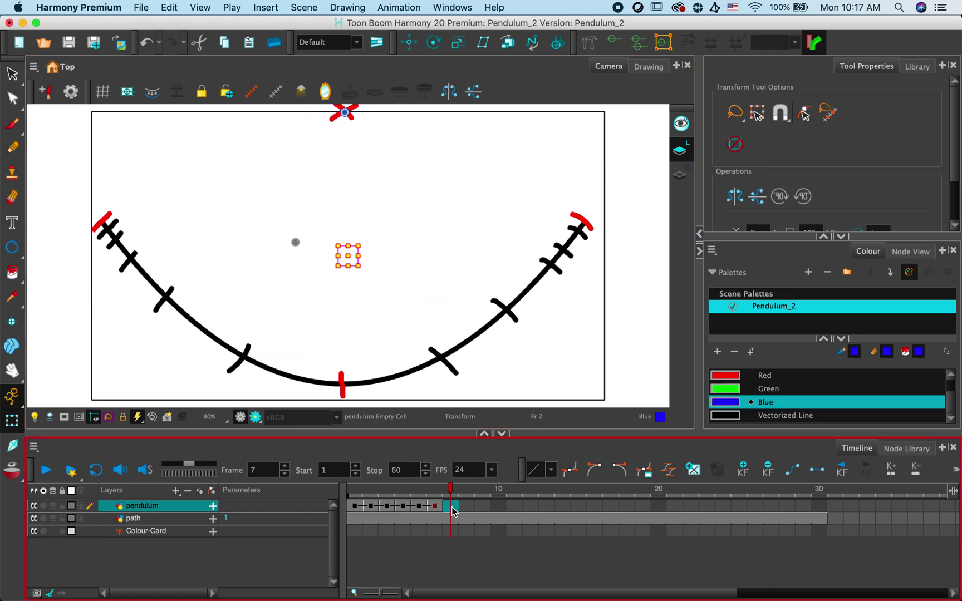
{"action": "key", "text": "cmd+v"}
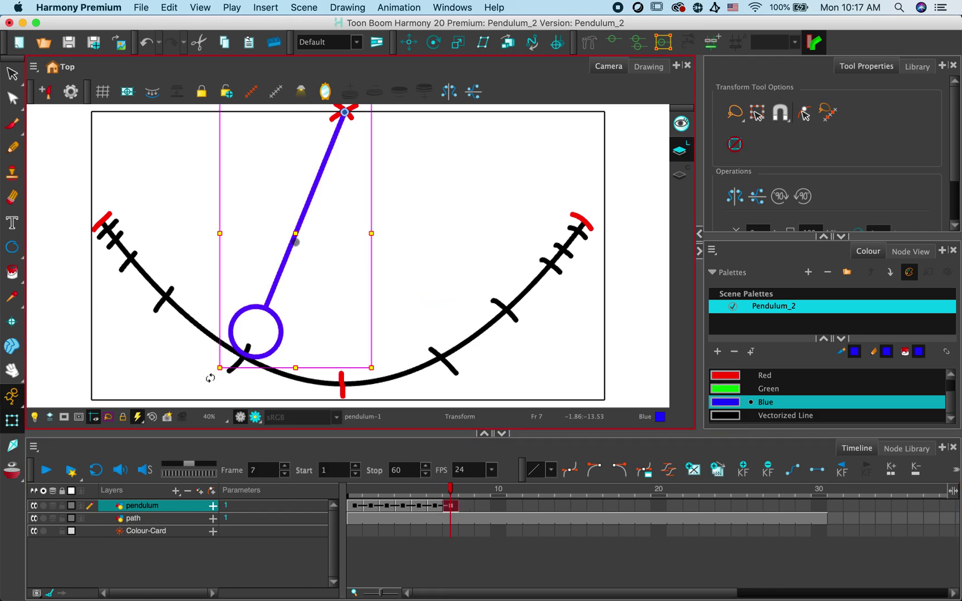
{"action": "left_click_drag", "start_coordinate": [211, 372], "coordinate": [318, 421]}
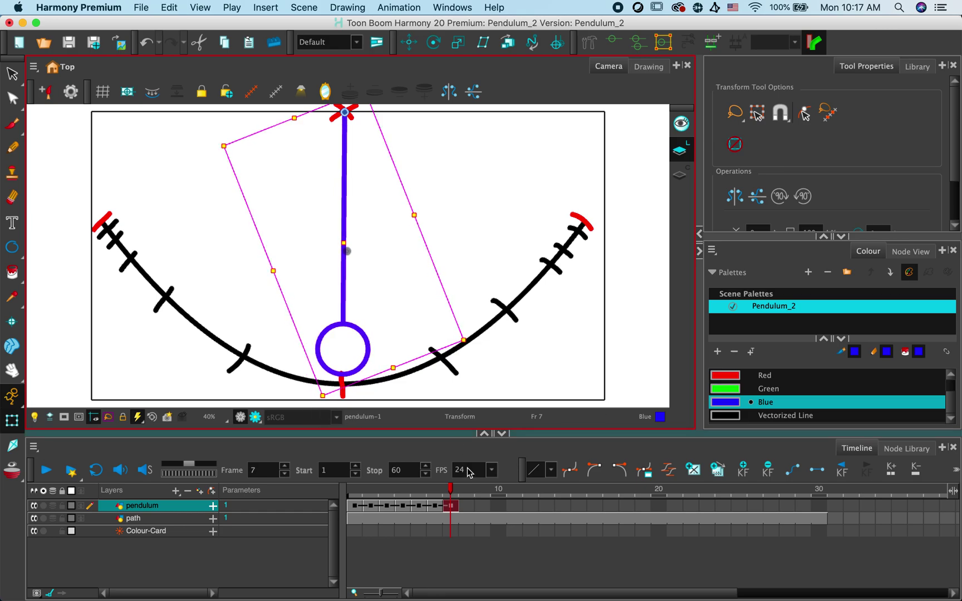
{"action": "left_click", "coordinate": [467, 506]}
{"action": "key", "text": "cmd+v"}
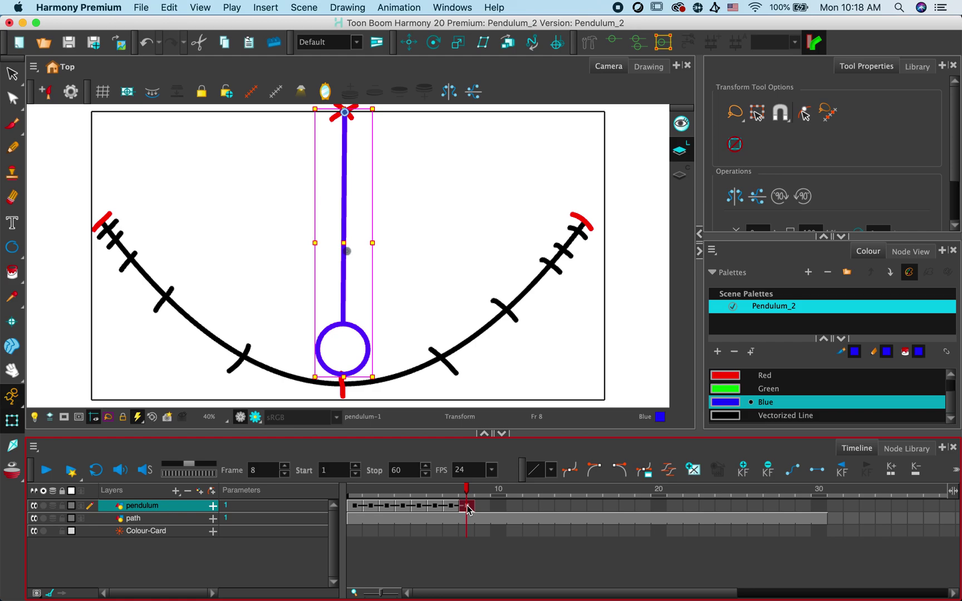
{"action": "left_click_drag", "start_coordinate": [311, 382], "coordinate": [419, 376]}
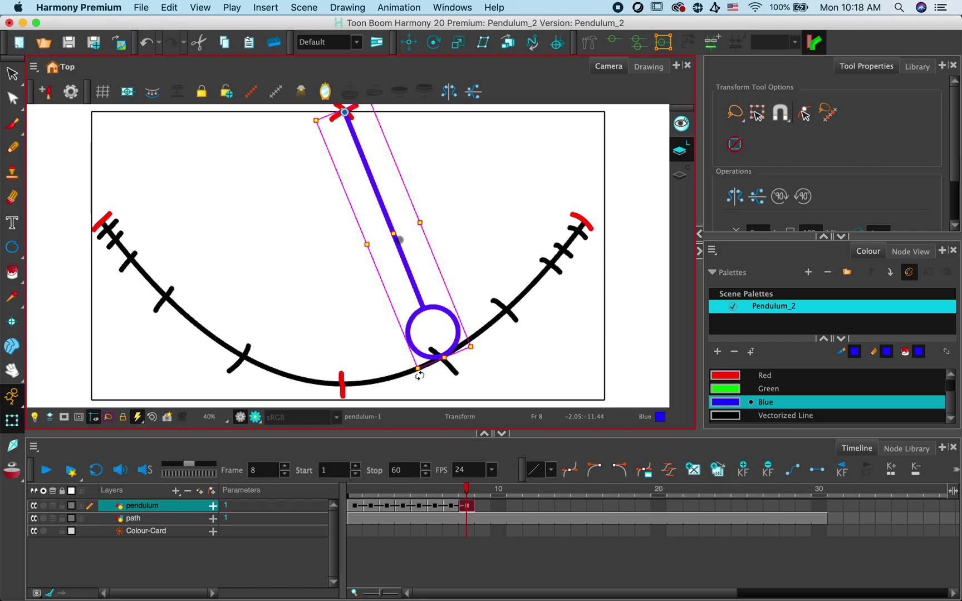
- Check the frame 8 pose, then paste the pendulum into frame 9 and copy it
{"action": "key", "text": "period"}
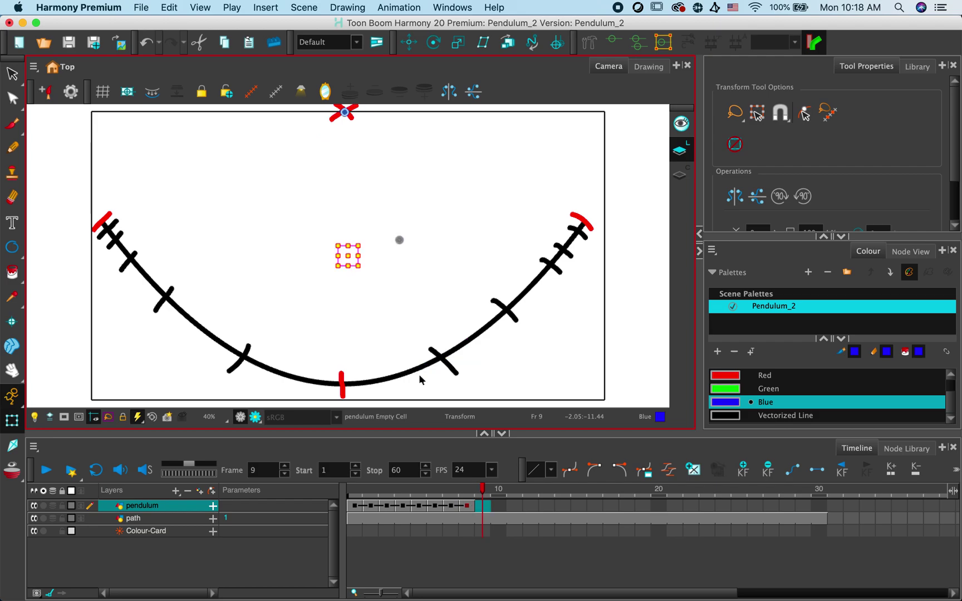
{"action": "key", "text": "comma"}
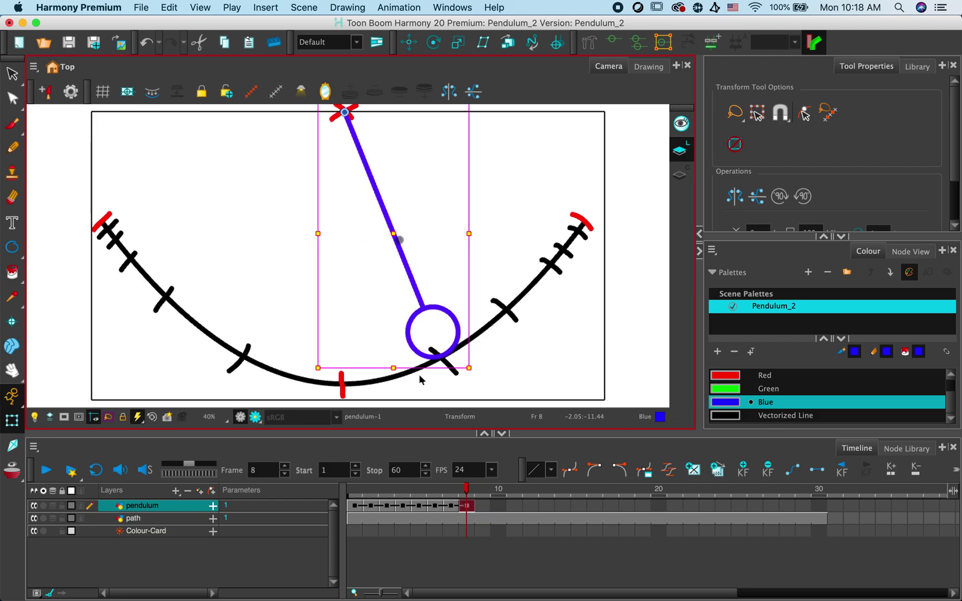
{"action": "left_click", "coordinate": [484, 507]}
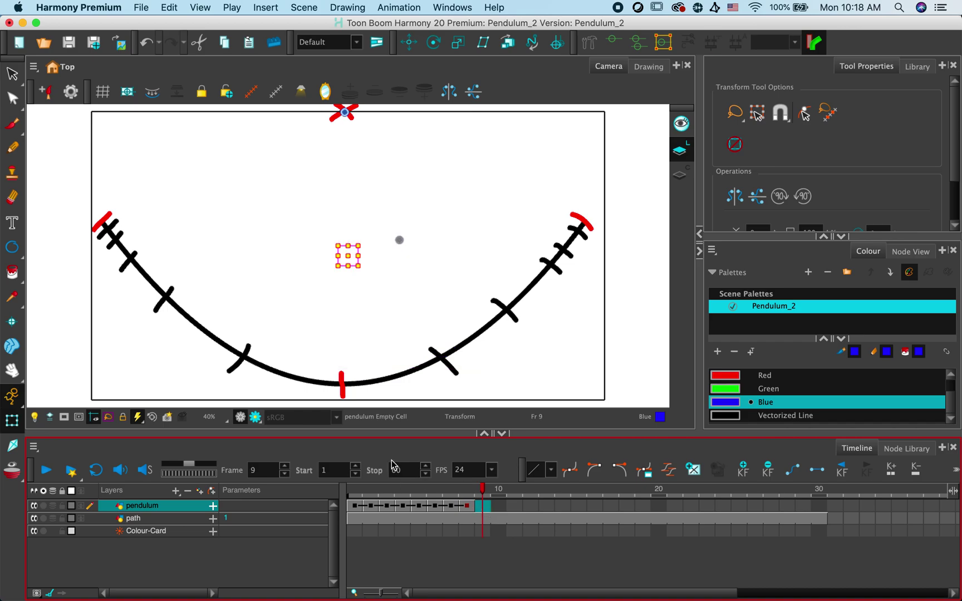
{"action": "key", "text": "super+v"}
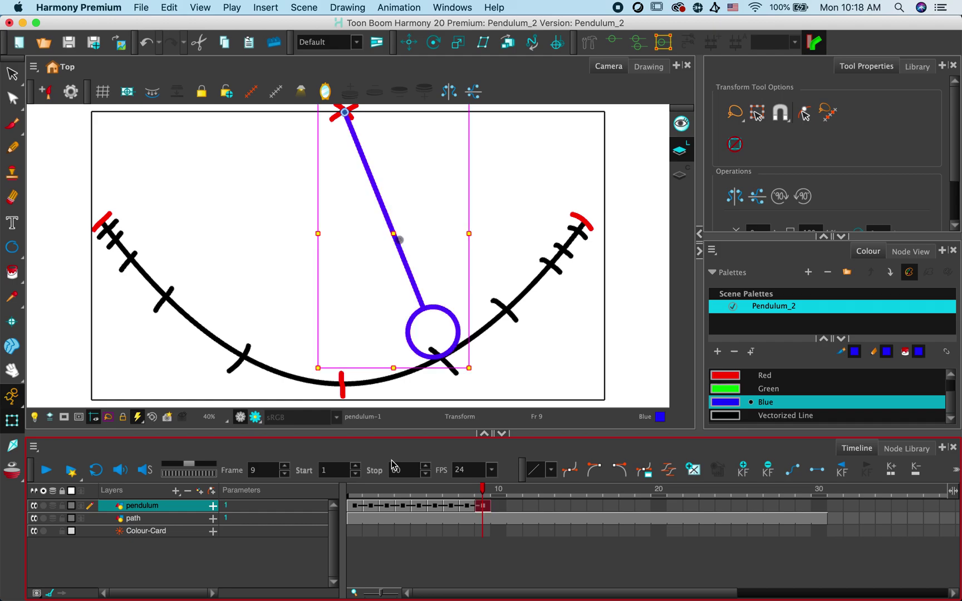
{"action": "key", "text": "super+c"}
- Paste and rotate the pendulum on frames 10 and 11, swinging it higher up the arc
{"action": "left_click", "coordinate": [501, 507]}
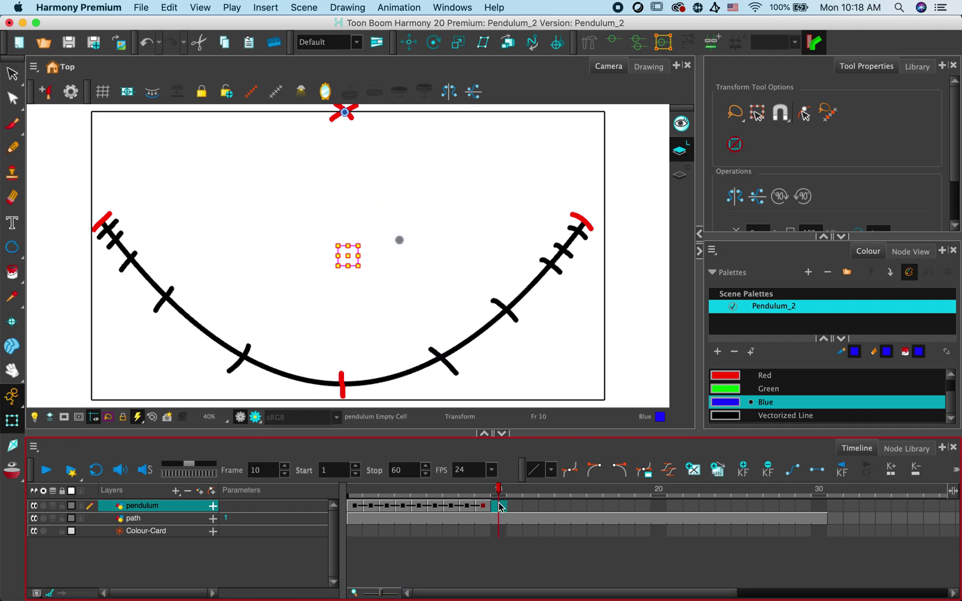
{"action": "key", "text": "super+v"}
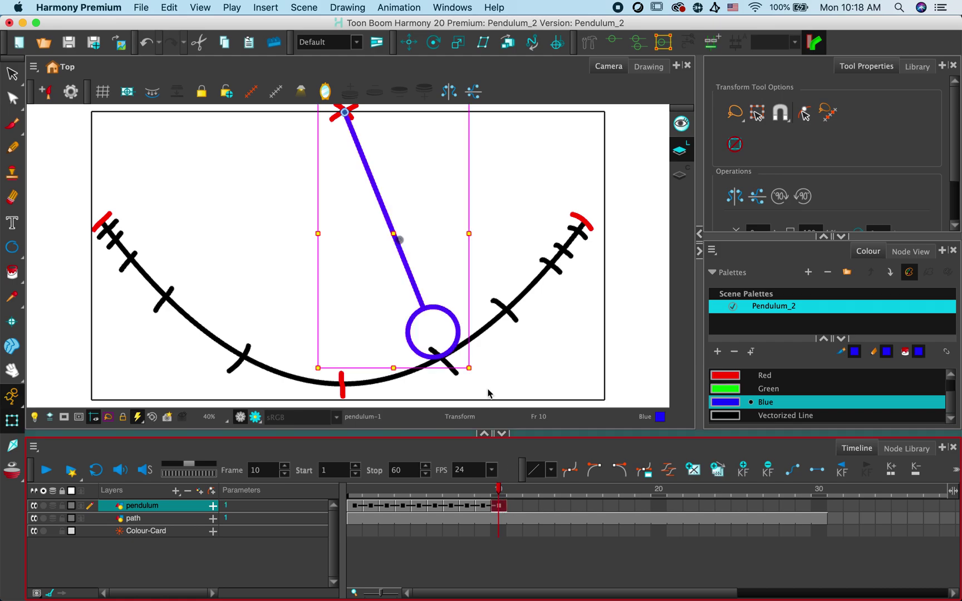
{"action": "left_click_drag", "start_coordinate": [470, 371], "coordinate": [557, 335]}
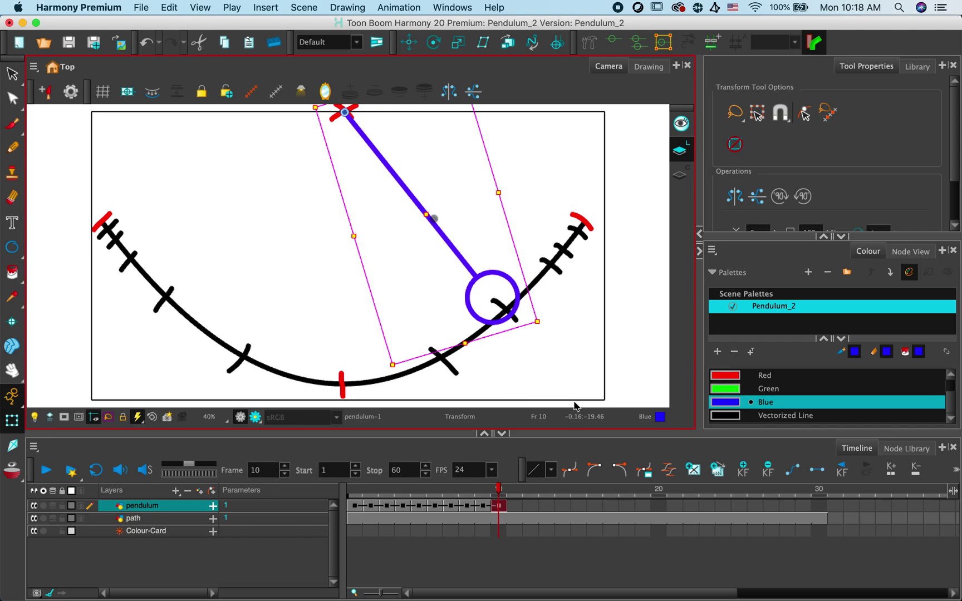
{"action": "left_click", "coordinate": [514, 505]}
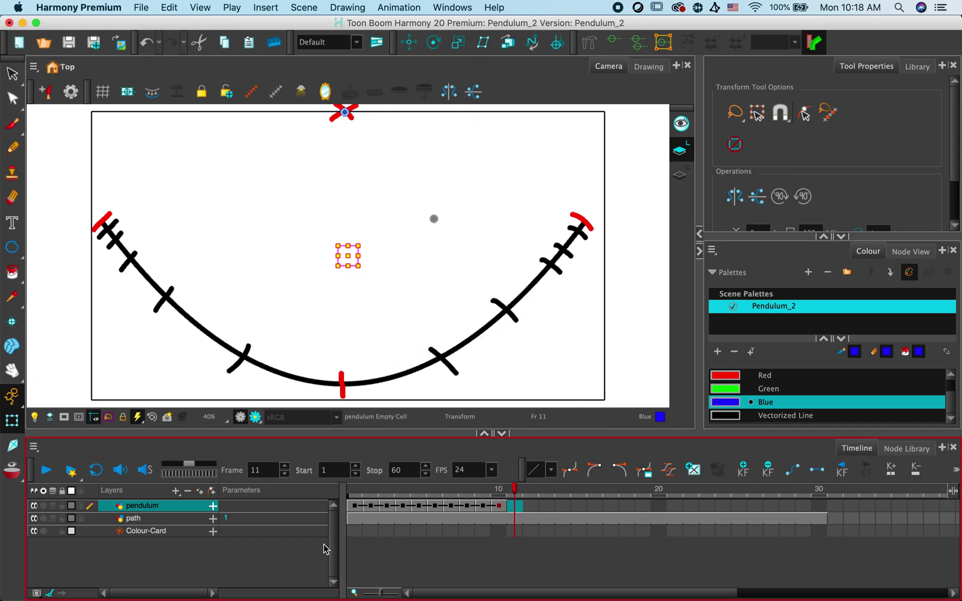
{"action": "key", "text": "super+v"}
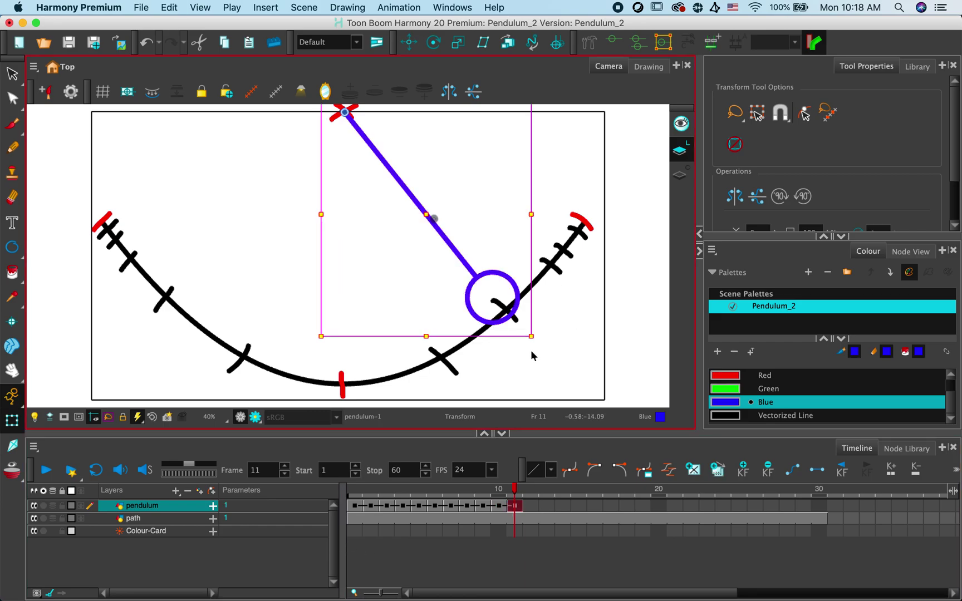
{"action": "left_click_drag", "start_coordinate": [532, 342], "coordinate": [588, 299]}
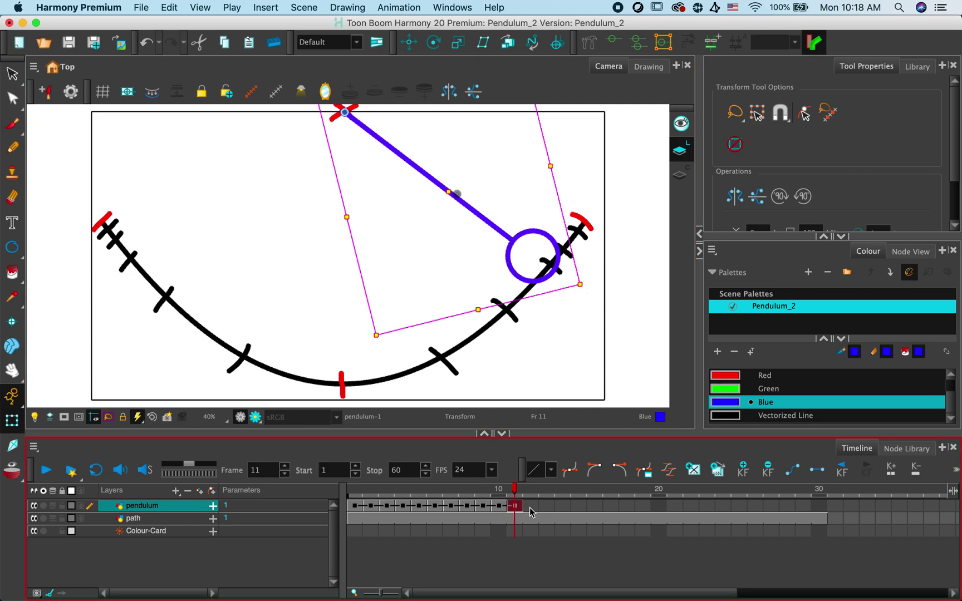
- Key frames 12–14 with the pendulum rotated up onto the arc's right end mark
{"action": "key", "text": "super+c"}
{"action": "left_click", "coordinate": [528, 509]}
{"action": "key", "text": "super+v"}
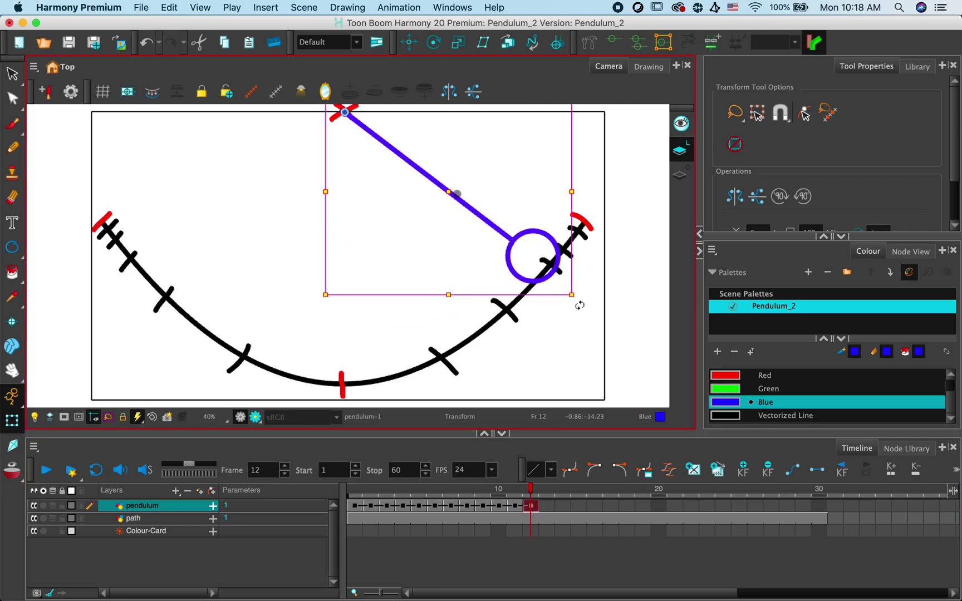
{"action": "left_click_drag", "start_coordinate": [580, 302], "coordinate": [596, 284]}
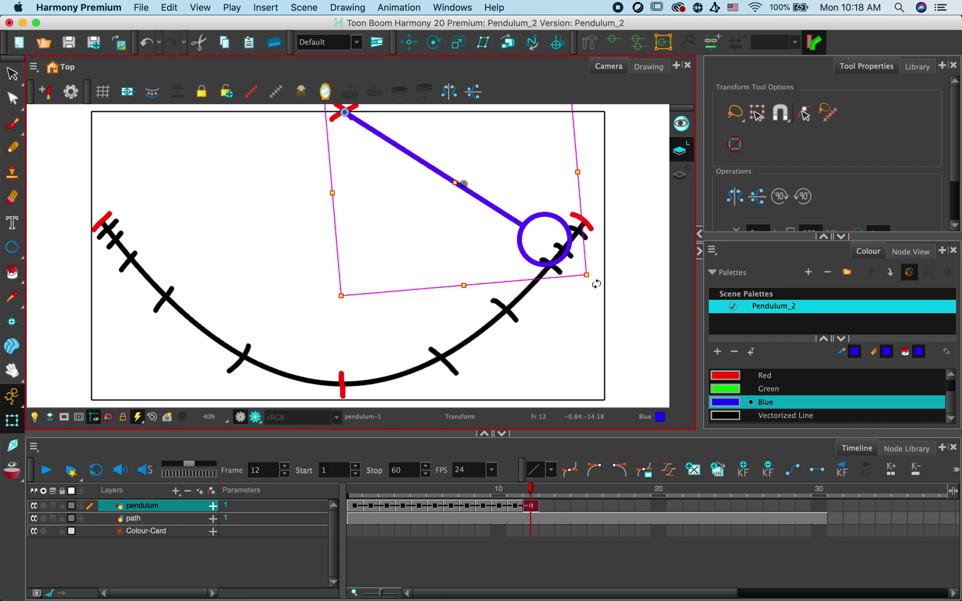
{"action": "key", "text": "super+c"}
{"action": "left_click", "coordinate": [546, 507]}
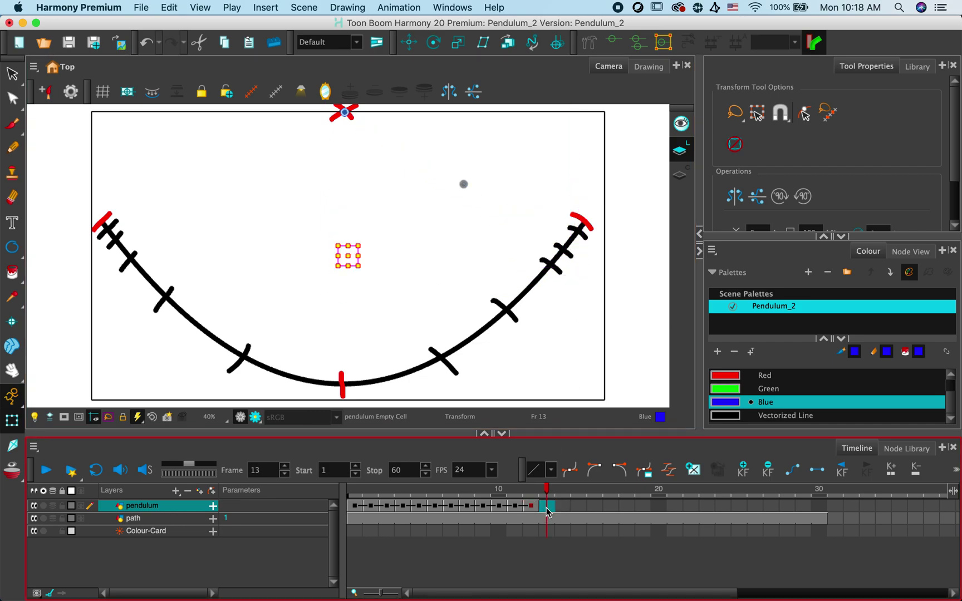
{"action": "key", "text": "super+v"}
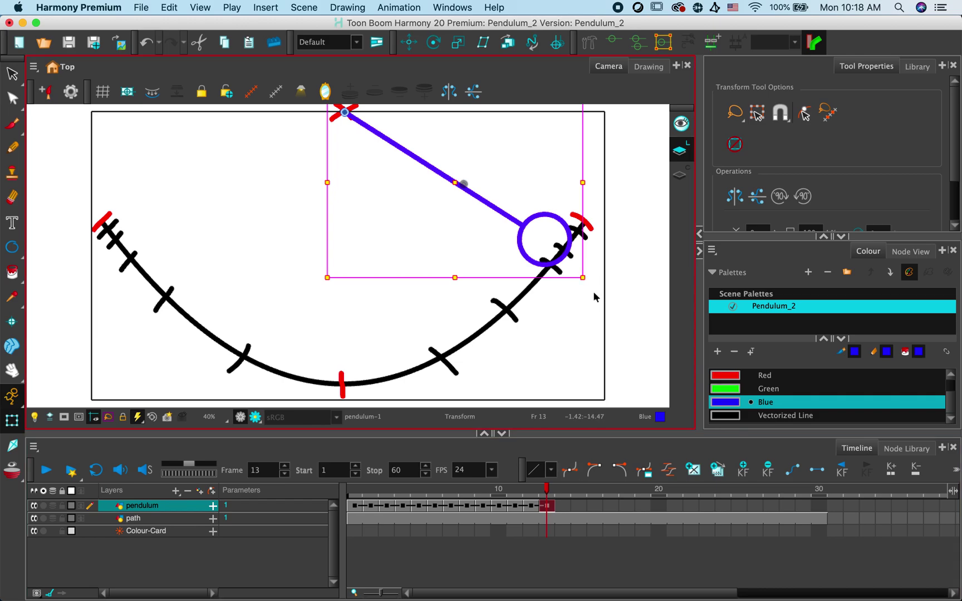
{"action": "left_click_drag", "start_coordinate": [592, 290], "coordinate": [610, 268]}
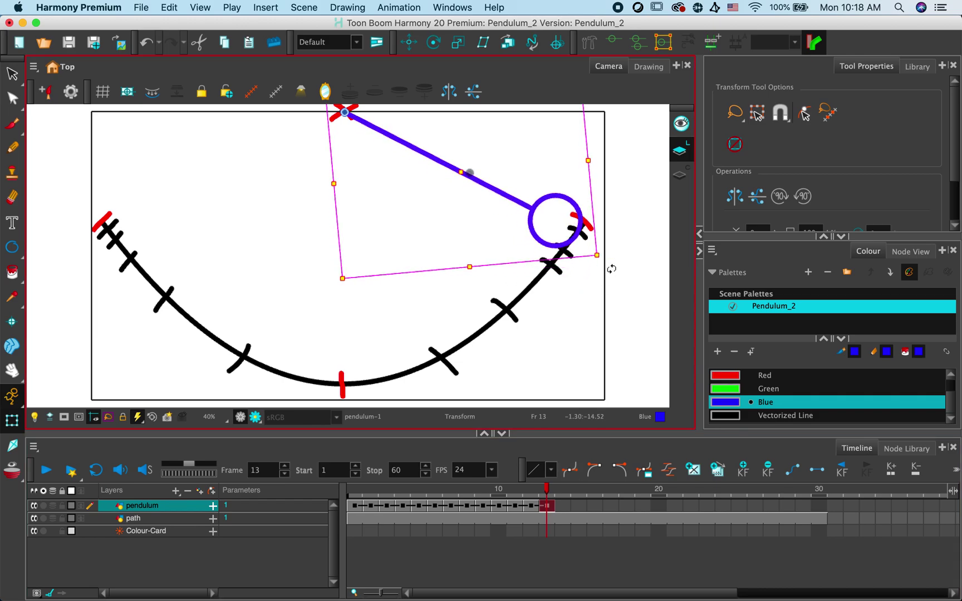
{"action": "left_click", "coordinate": [562, 505]}
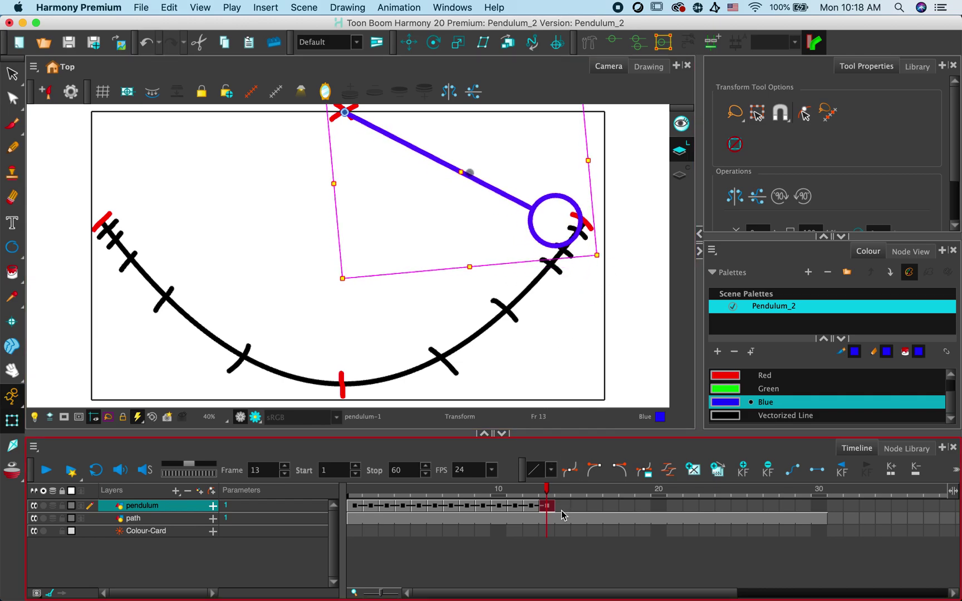
{"action": "key", "text": "super+v"}
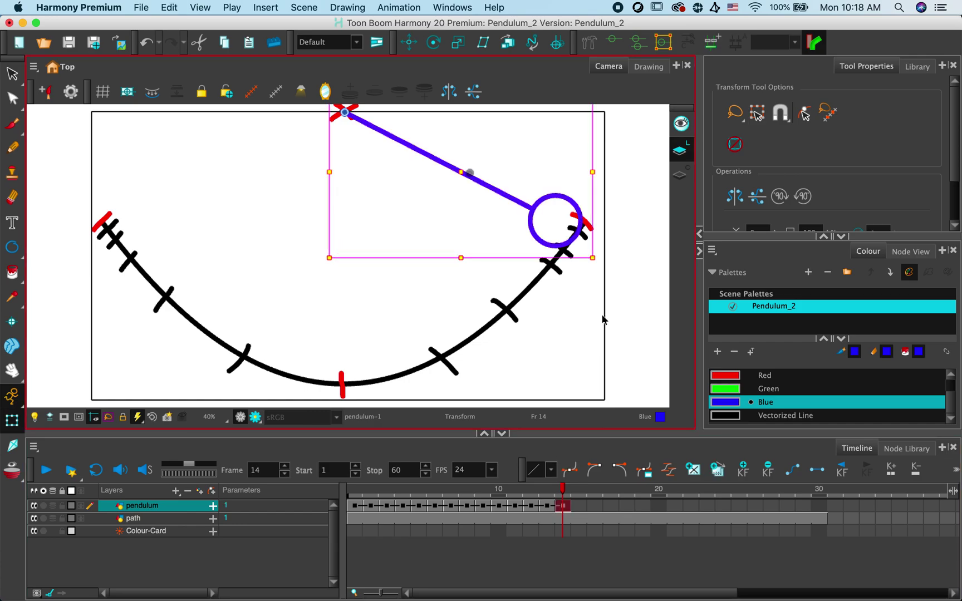
{"action": "left_click_drag", "start_coordinate": [596, 264], "coordinate": [605, 251]}
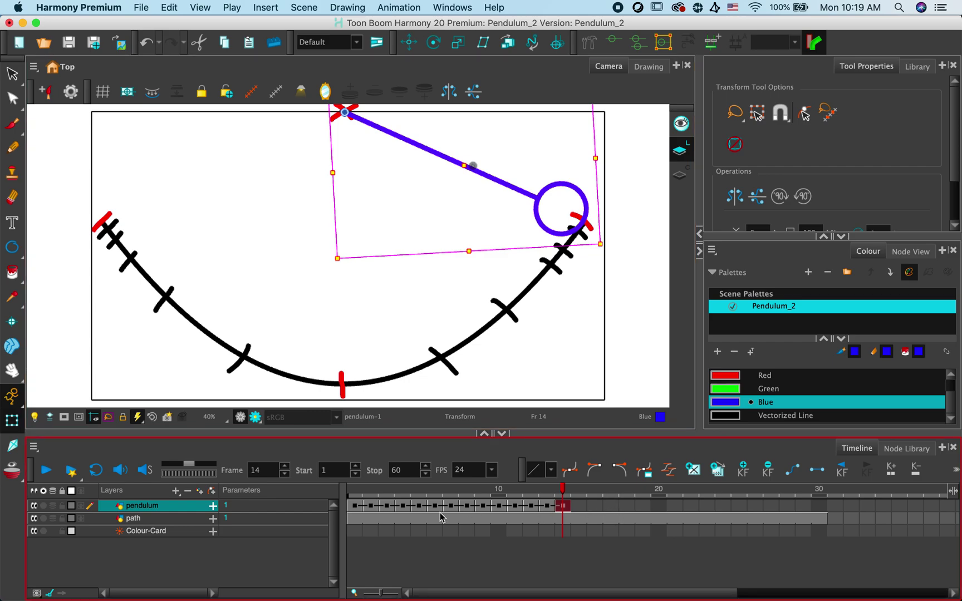
{"action": "left_click", "coordinate": [580, 506]}
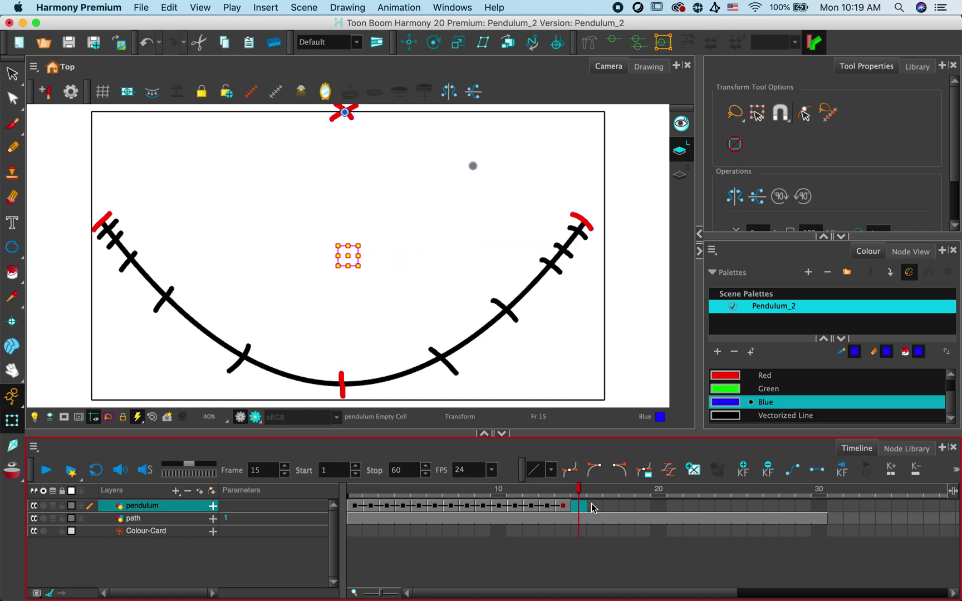
- Paste pendulum frames 1–15 reversed starting at frame 15, then scrub to check the return swing
{"action": "left_click", "coordinate": [612, 510]}
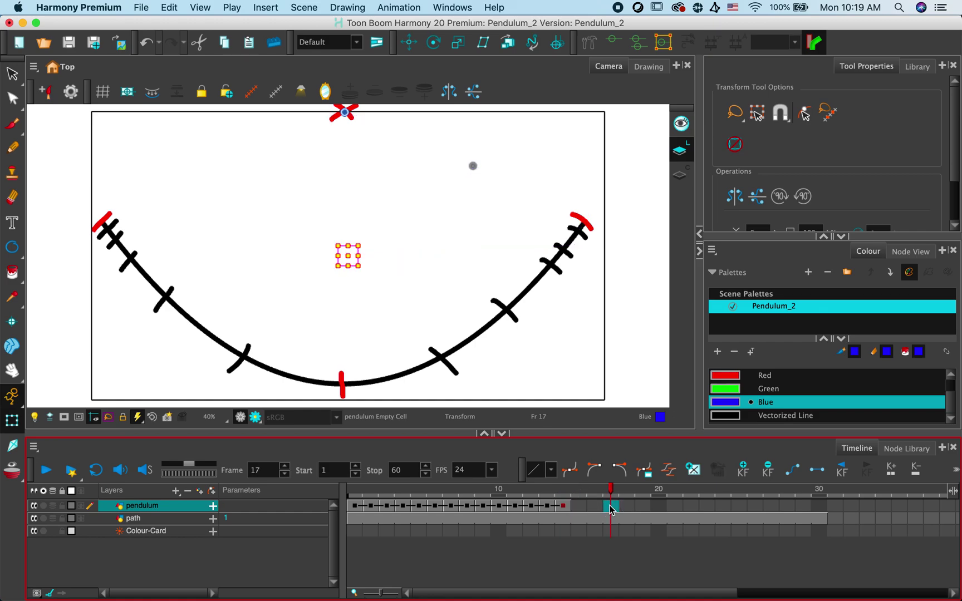
{"action": "left_click", "coordinate": [578, 507]}
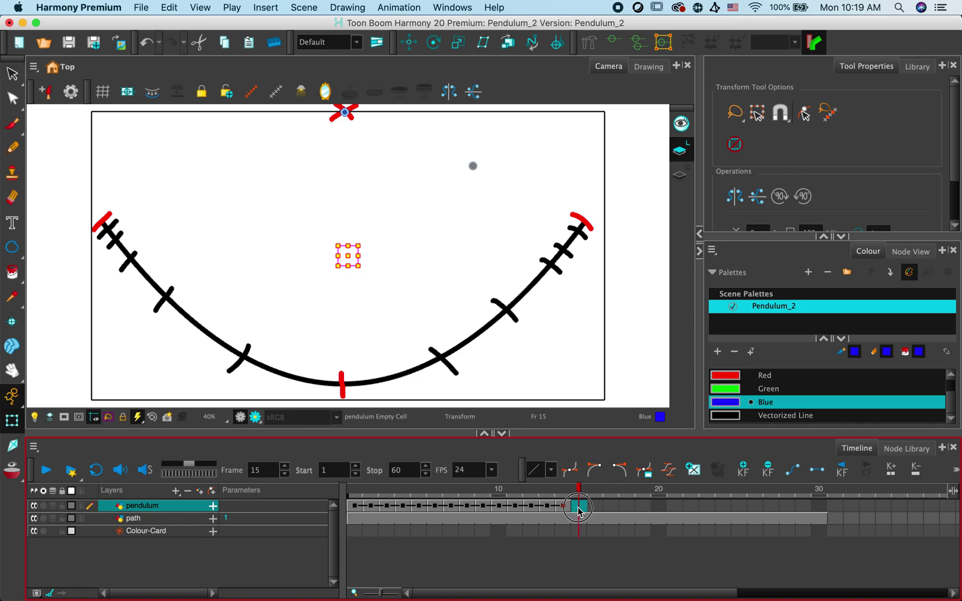
{"action": "left_click_drag", "start_coordinate": [578, 511], "coordinate": [336, 510]}
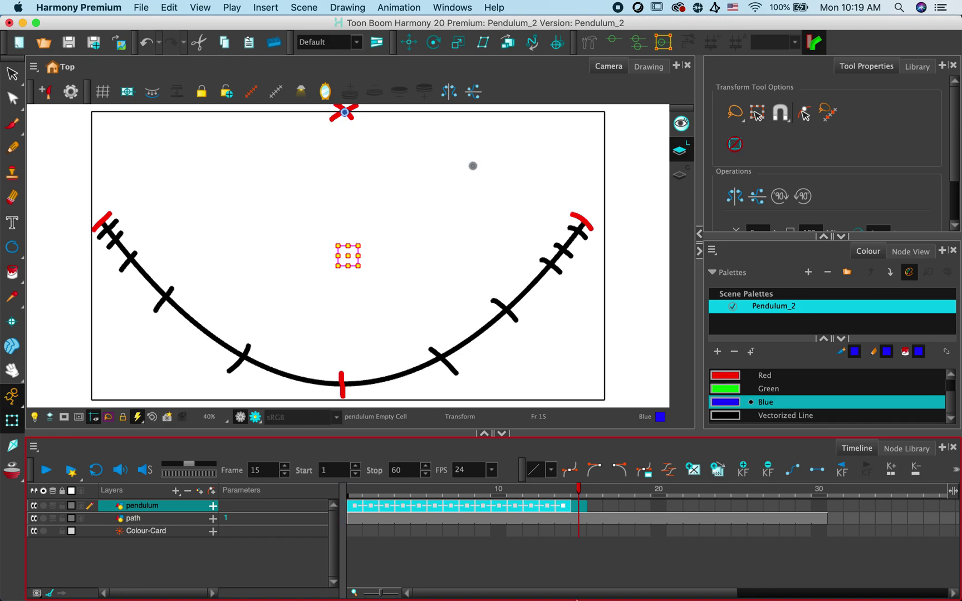
{"action": "left_click", "coordinate": [579, 508]}
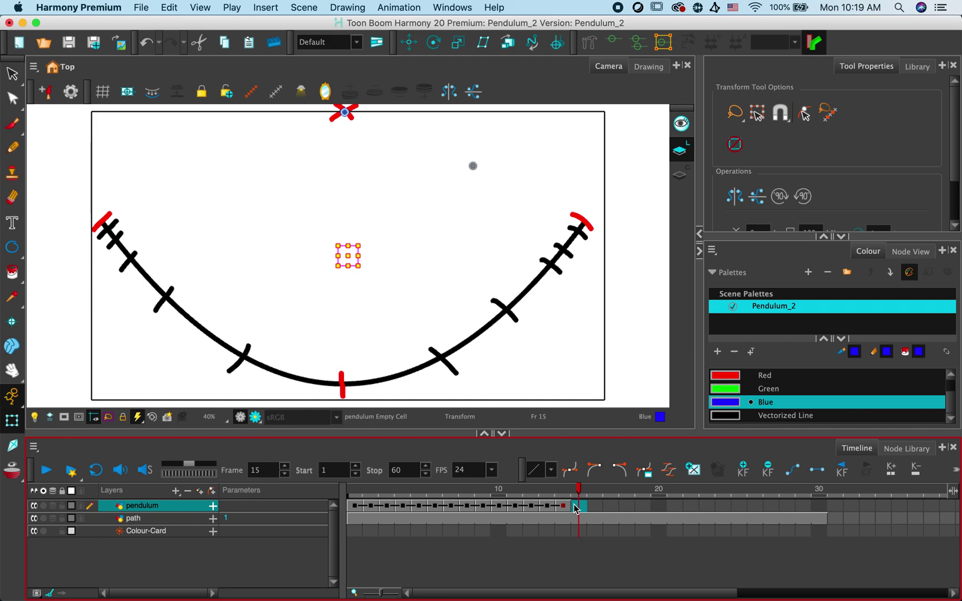
{"action": "right_click", "coordinate": [575, 508]}
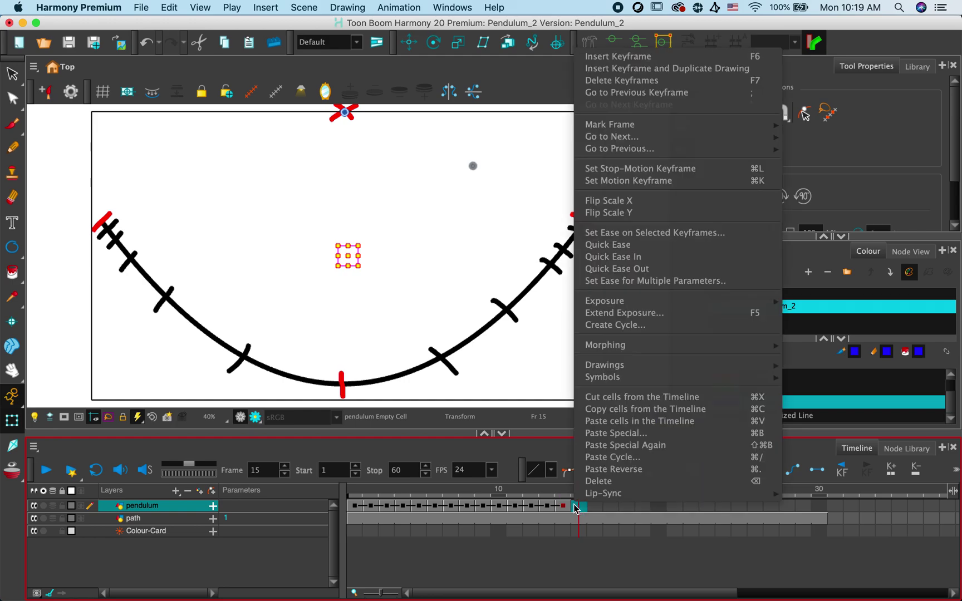
{"action": "left_click", "coordinate": [598, 473]}
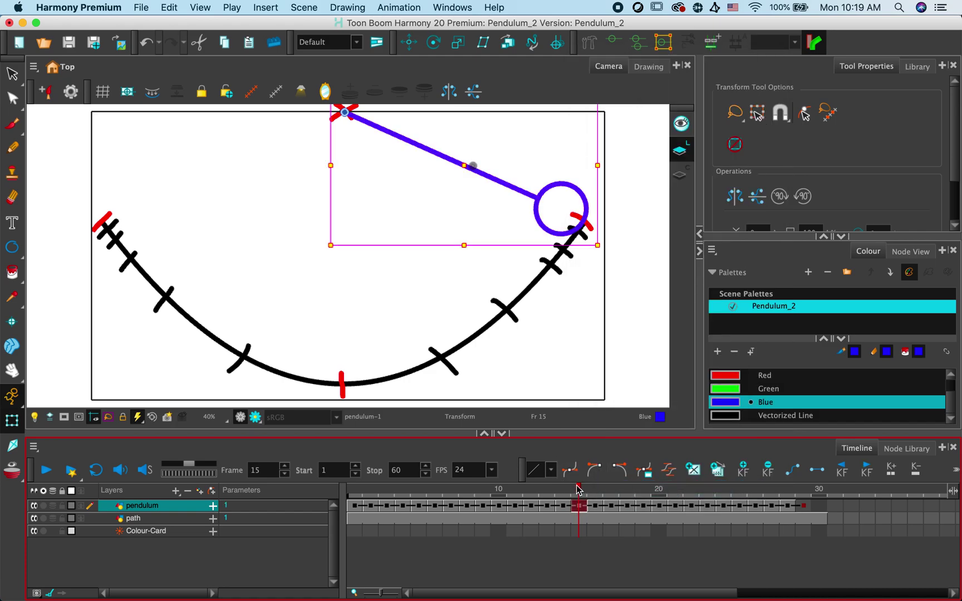
{"action": "left_click_drag", "start_coordinate": [578, 490], "coordinate": [803, 493]}
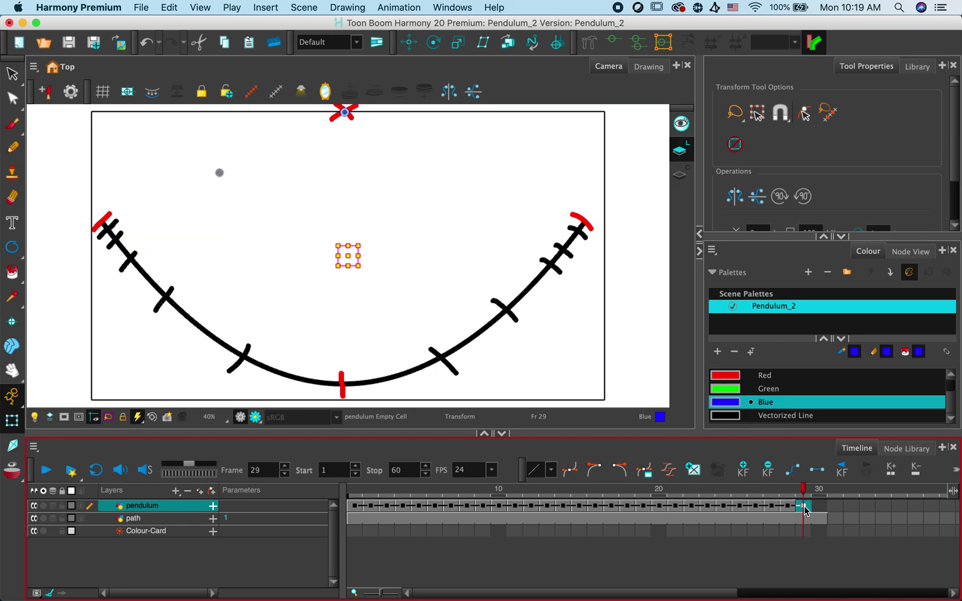
- Copy the frame 1 pendulum pose into frame 29, then return to frame 1
{"action": "left_click", "coordinate": [355, 508]}
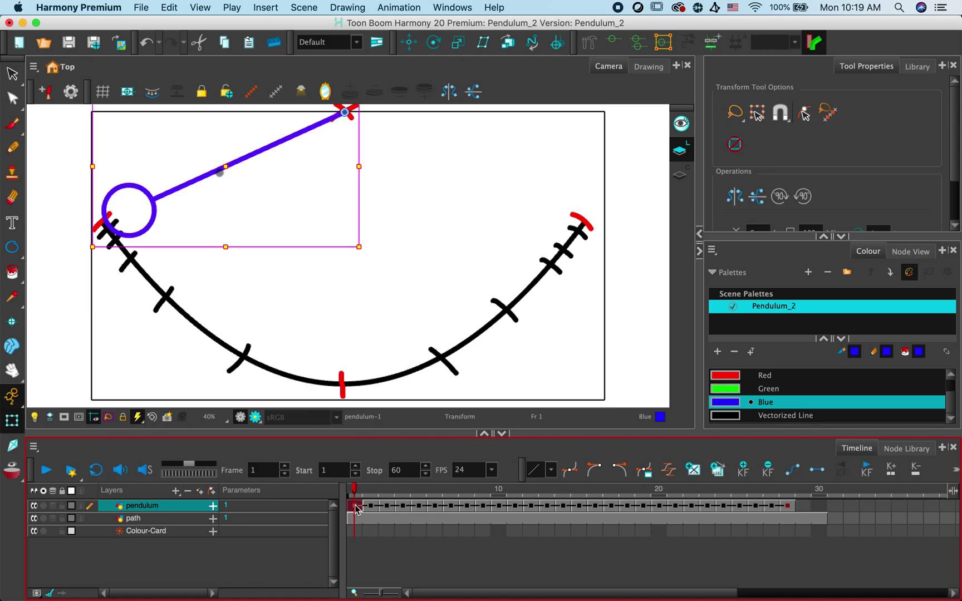
{"action": "key", "text": "super+c"}
{"action": "left_click", "coordinate": [803, 505]}
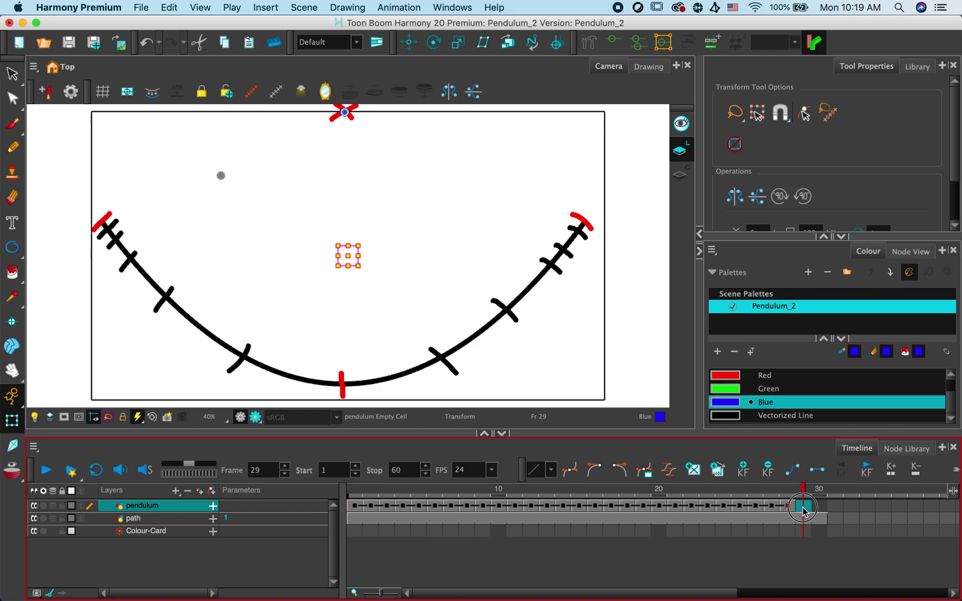
{"action": "key", "text": "super+v"}
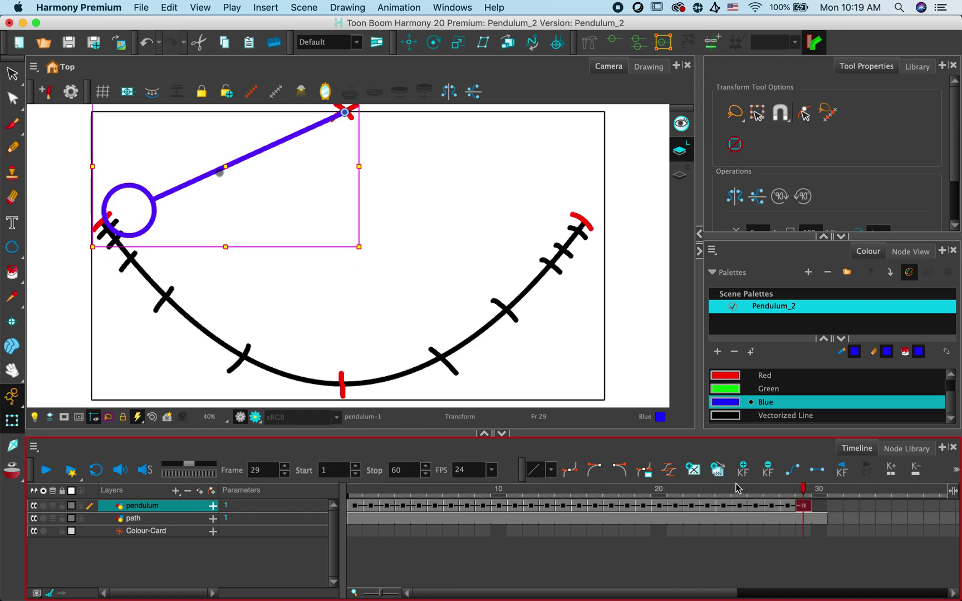
{"action": "left_click", "coordinate": [750, 492]}
{"action": "left_click", "coordinate": [354, 505]}
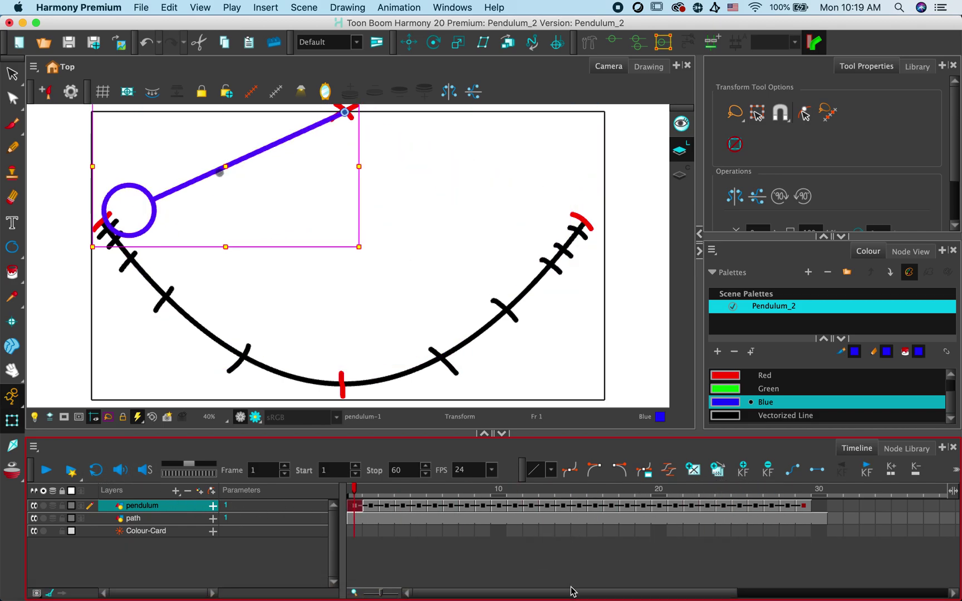
- Turn on Loop and play the pendulum swing, then stop playback
{"action": "left_click_drag", "start_coordinate": [572, 591], "coordinate": [840, 594]}
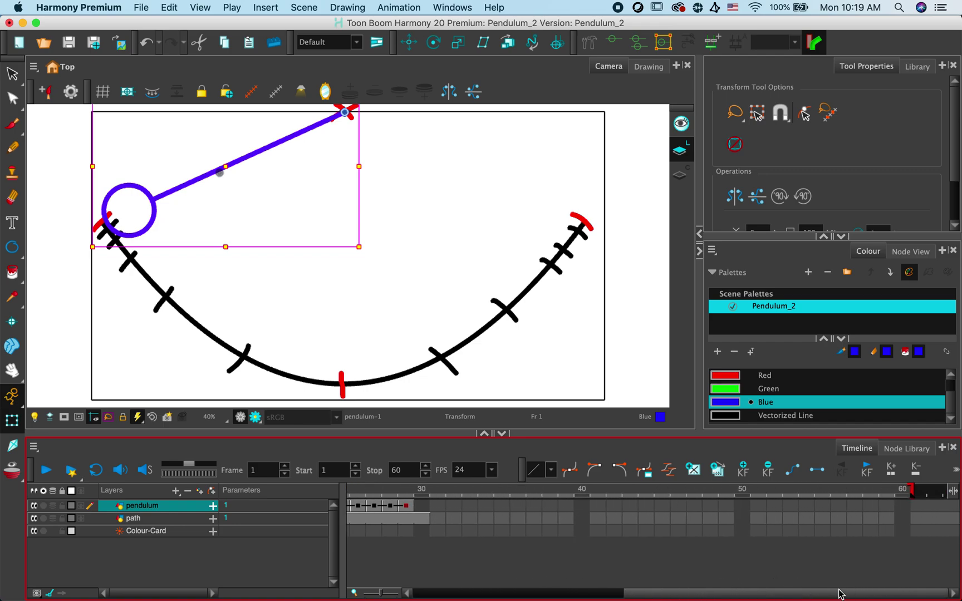
{"action": "mouse_move", "coordinate": [911, 489]}
{"action": "left_mouse_down"}
{"action": "mouse_move", "coordinate": [724, 477]}
{"action": "mouse_move", "coordinate": [421, 495]}
{"action": "left_mouse_up"}
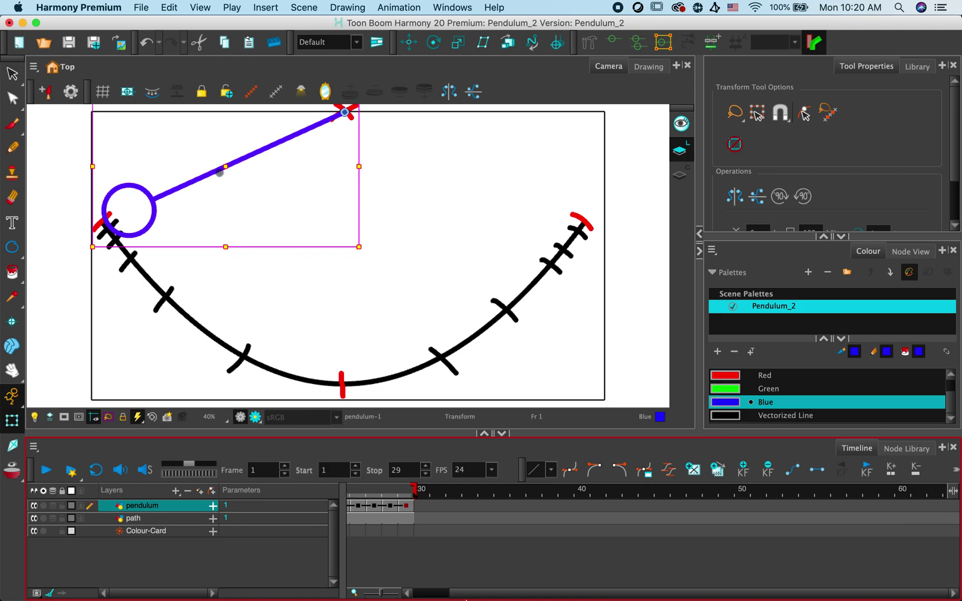
{"action": "left_click_drag", "start_coordinate": [473, 591], "coordinate": [384, 592]}
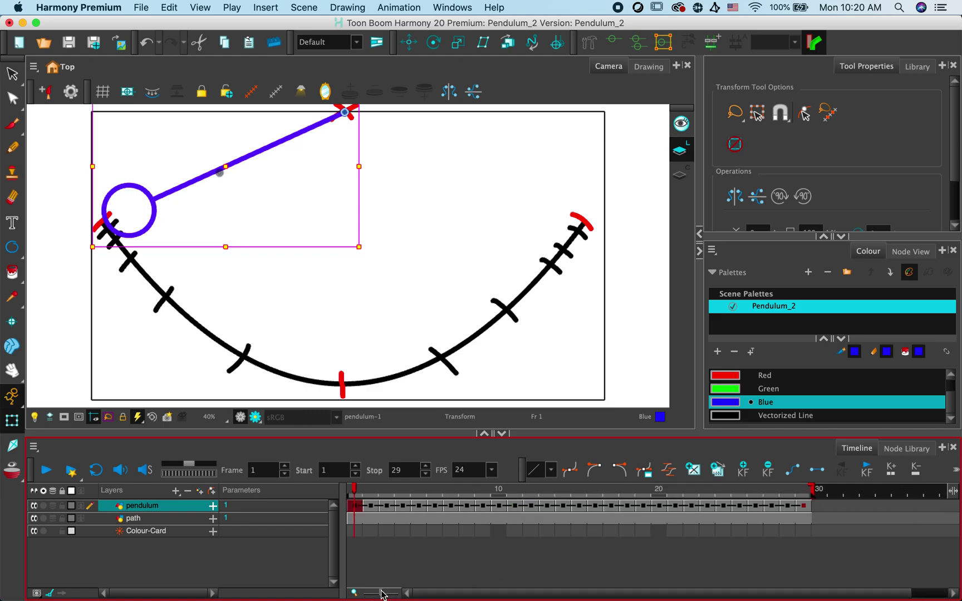
{"action": "left_click", "coordinate": [96, 471]}
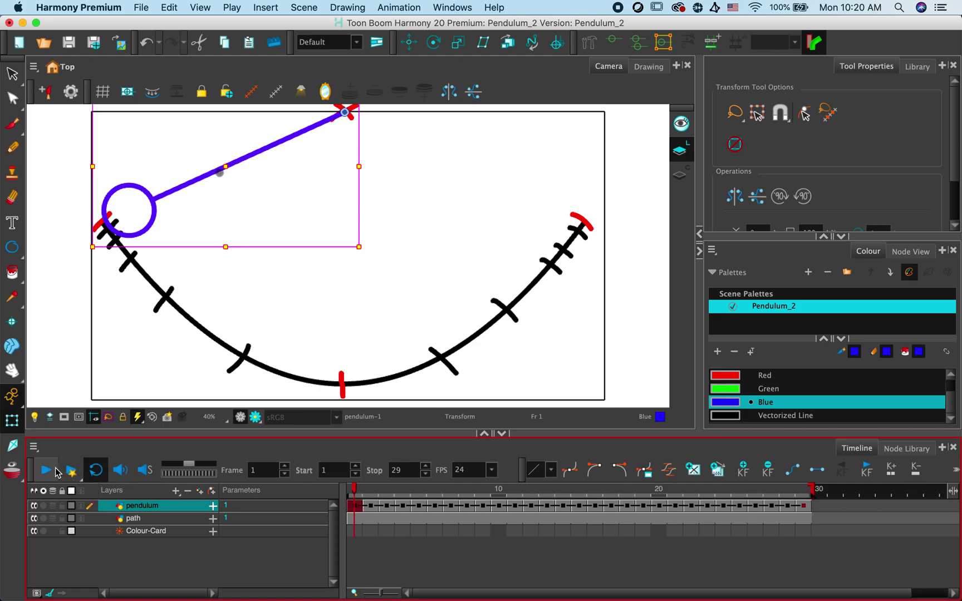
{"action": "left_click", "coordinate": [47, 472]}
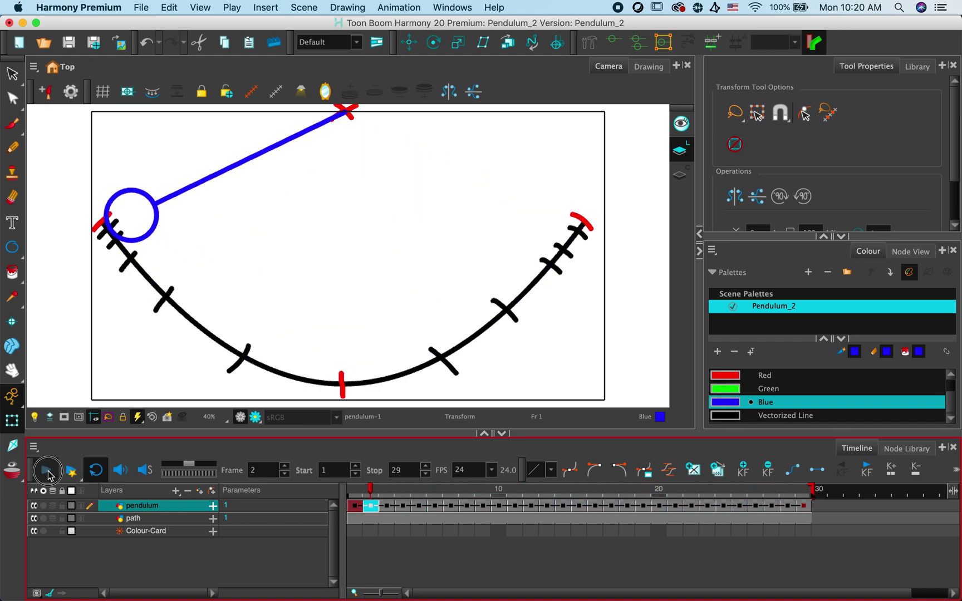
{"action": "key", "text": "Return"}
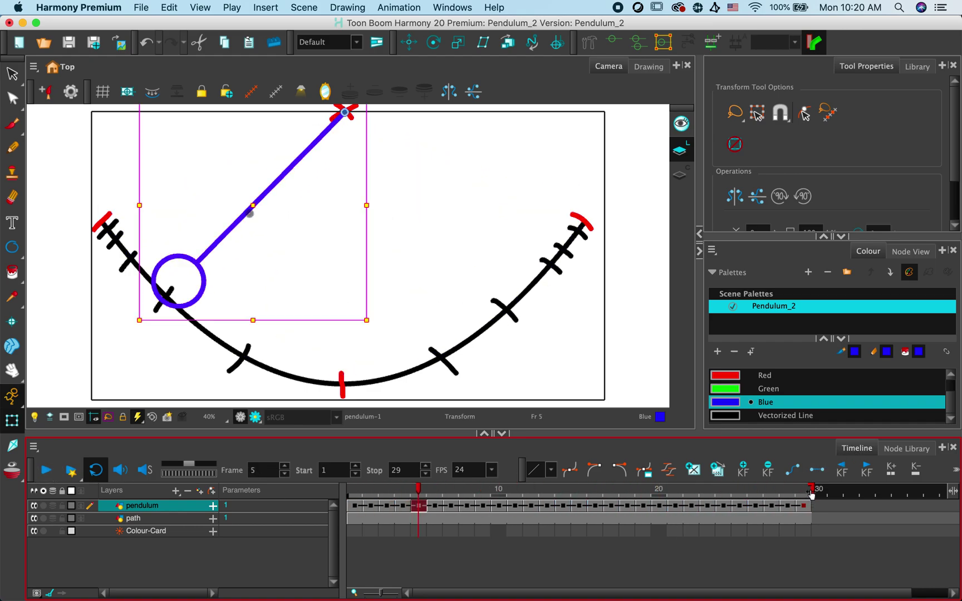
- Drag the scene end marker out to frame 66 and select pendulum cells 1–29
{"action": "mouse_move", "coordinate": [811, 494]}
{"action": "left_mouse_down"}
{"action": "mouse_move", "coordinate": [949, 497]}
{"action": "mouse_move", "coordinate": [816, 511]}
{"action": "mouse_move", "coordinate": [946, 501]}
{"action": "mouse_move", "coordinate": [888, 502]}
{"action": "left_mouse_up"}
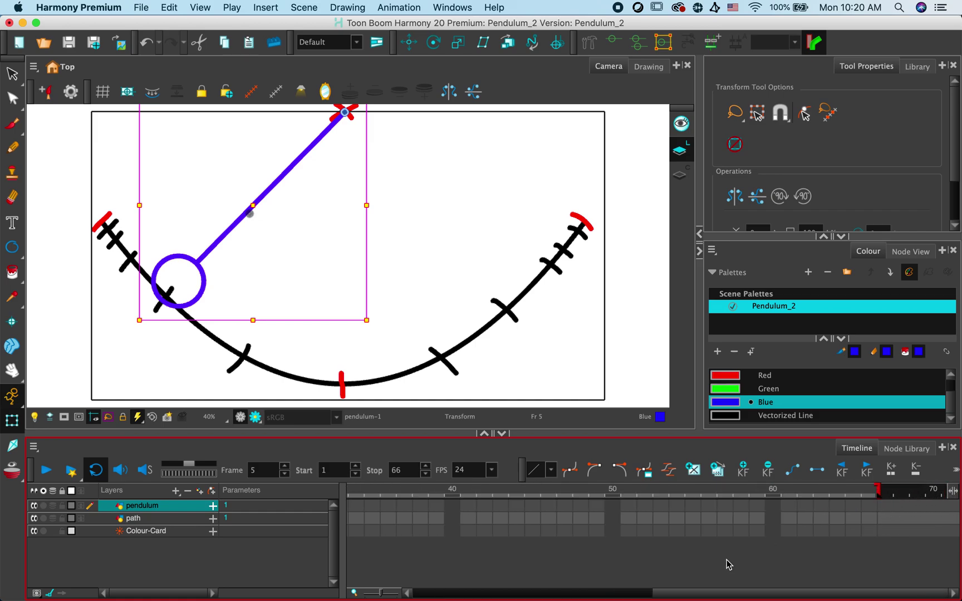
{"action": "left_click_drag", "start_coordinate": [753, 593], "coordinate": [470, 594]}
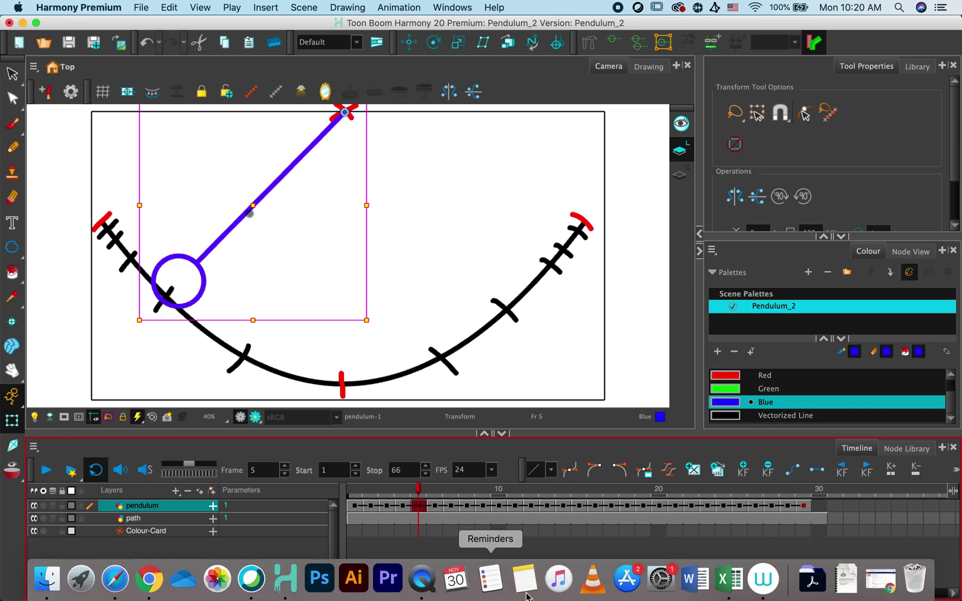
{"action": "left_click", "coordinate": [804, 506]}
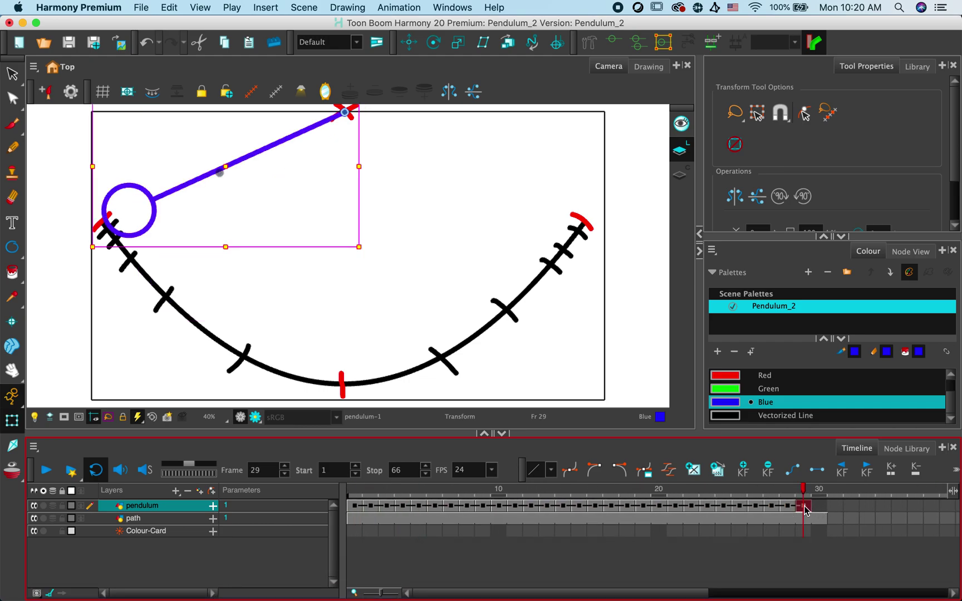
{"action": "left_click", "coordinate": [353, 507], "text": "shift"}
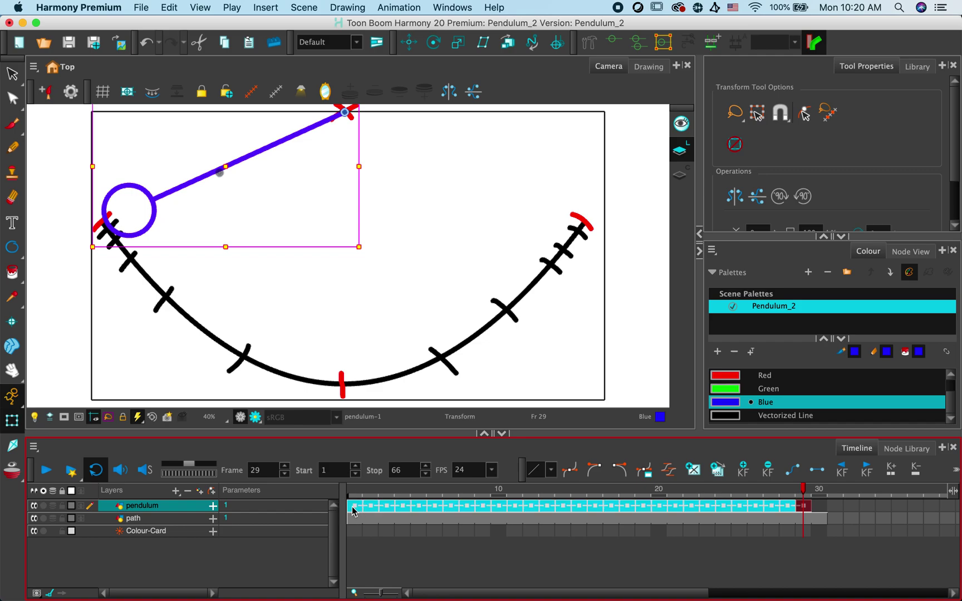
- Set the exposure of the selected pendulum cells 1–29 to 2 via Exposure > Set Exposure
{"action": "right_click", "coordinate": [432, 507]}
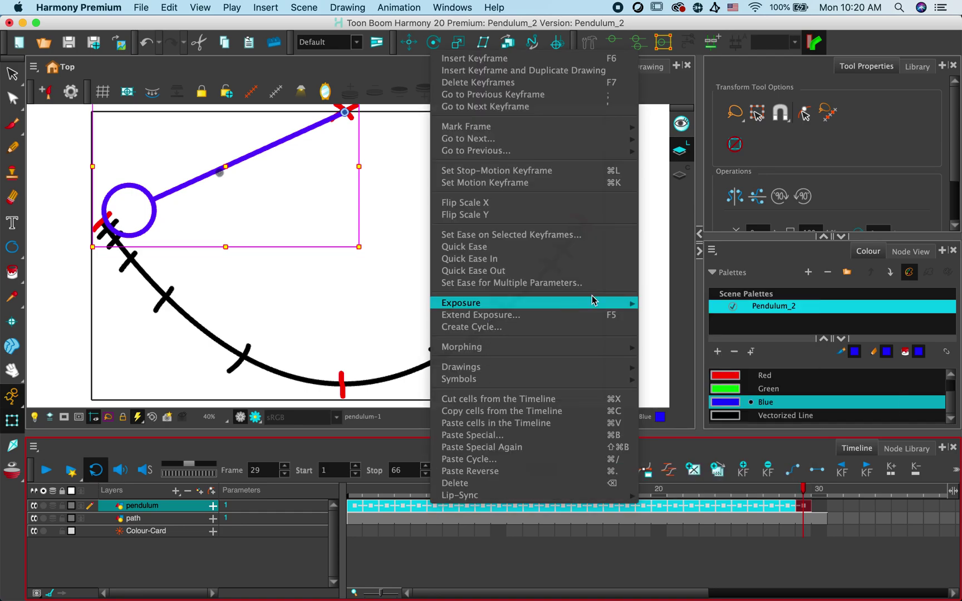
{"action": "mouse_move", "coordinate": [591, 301]}
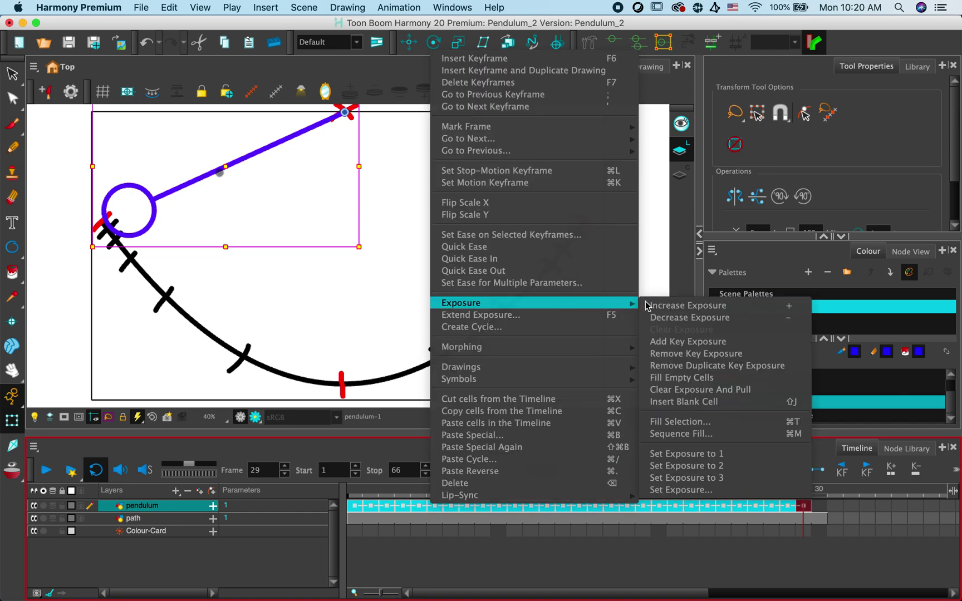
{"action": "left_click", "coordinate": [690, 469]}
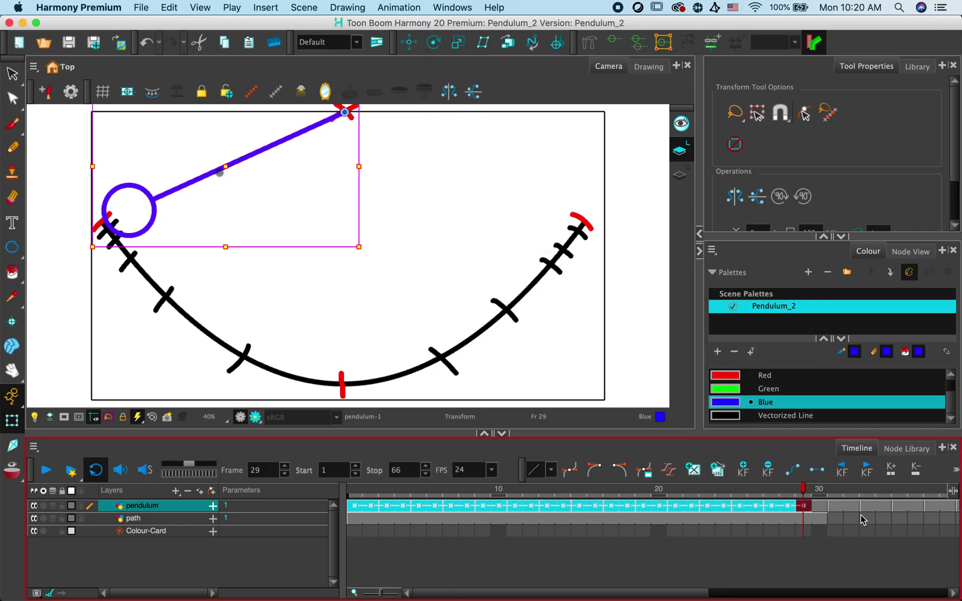
{"action": "left_click_drag", "start_coordinate": [643, 594], "coordinate": [863, 595]}
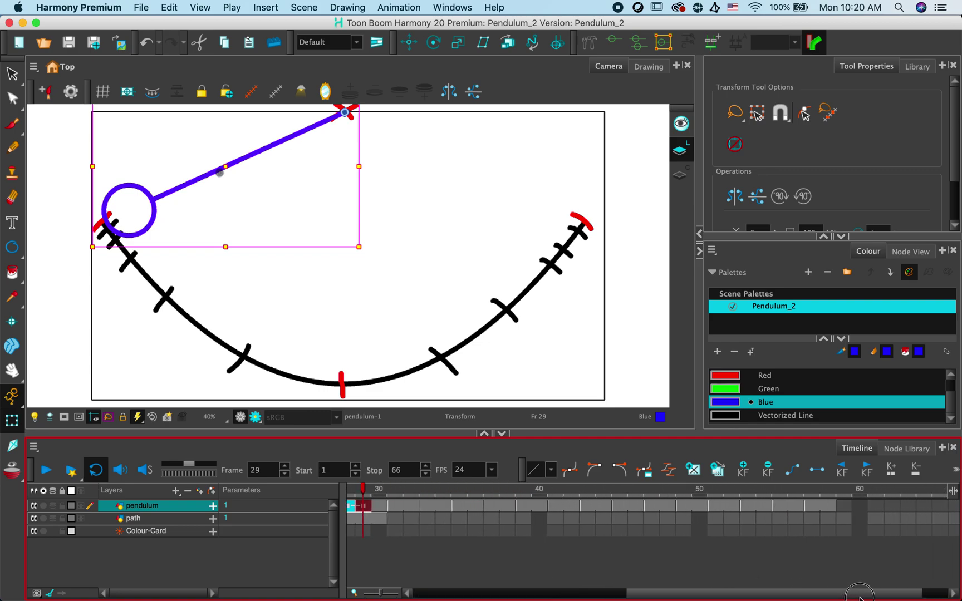
- Extend the arc path drawing's exposure through frame 58
{"action": "left_click", "coordinate": [833, 519]}
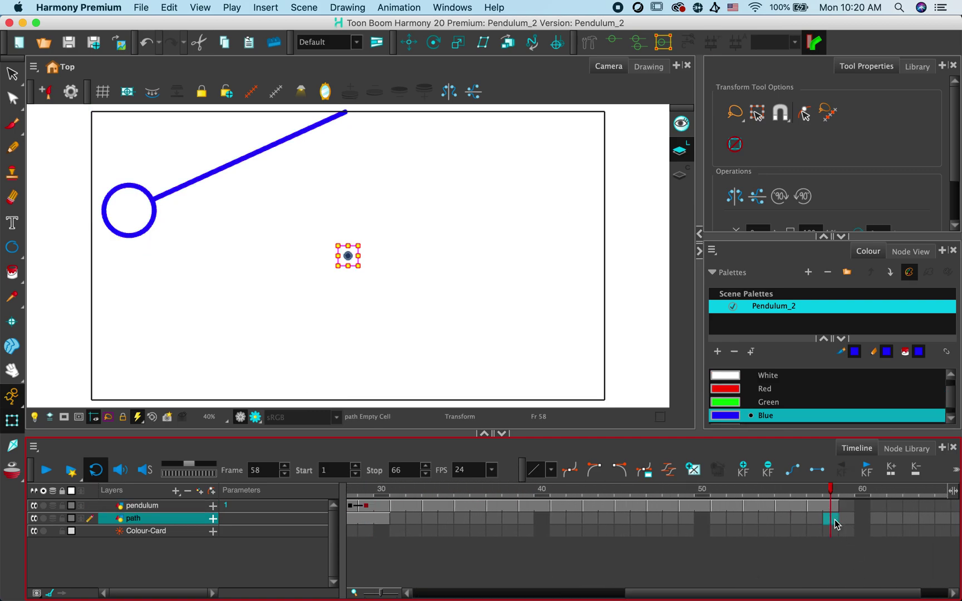
{"action": "right_click", "coordinate": [834, 519]}
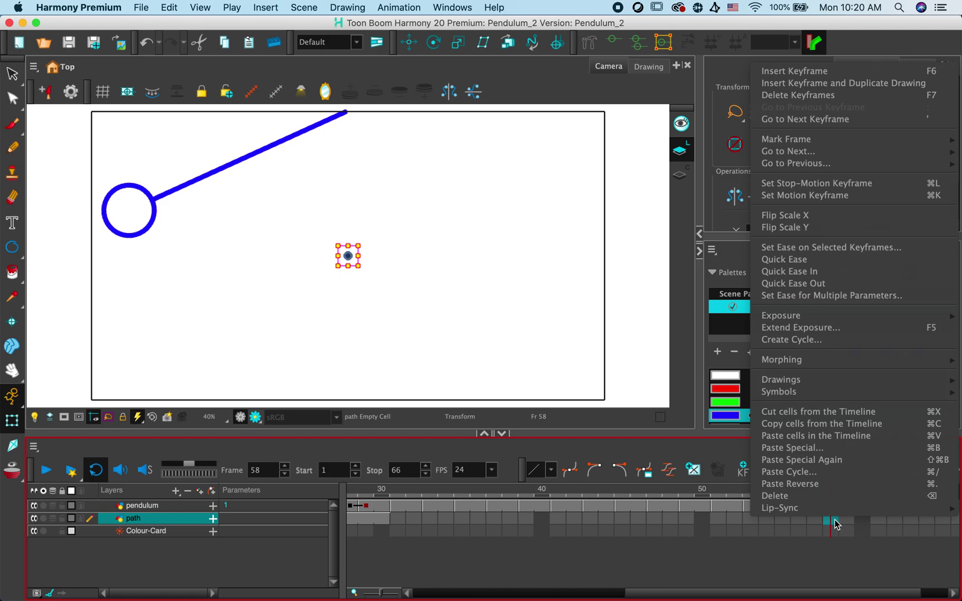
{"action": "left_click", "coordinate": [837, 332]}
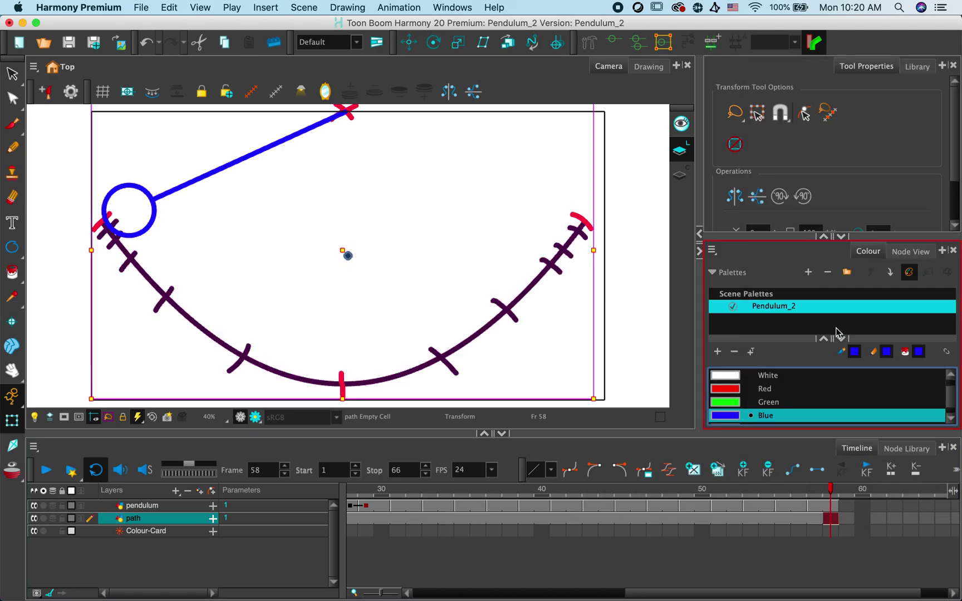
- Move the scene end marker to frame 58 and play the animation
{"action": "left_click_drag", "start_coordinate": [843, 594], "coordinate": [918, 593]}
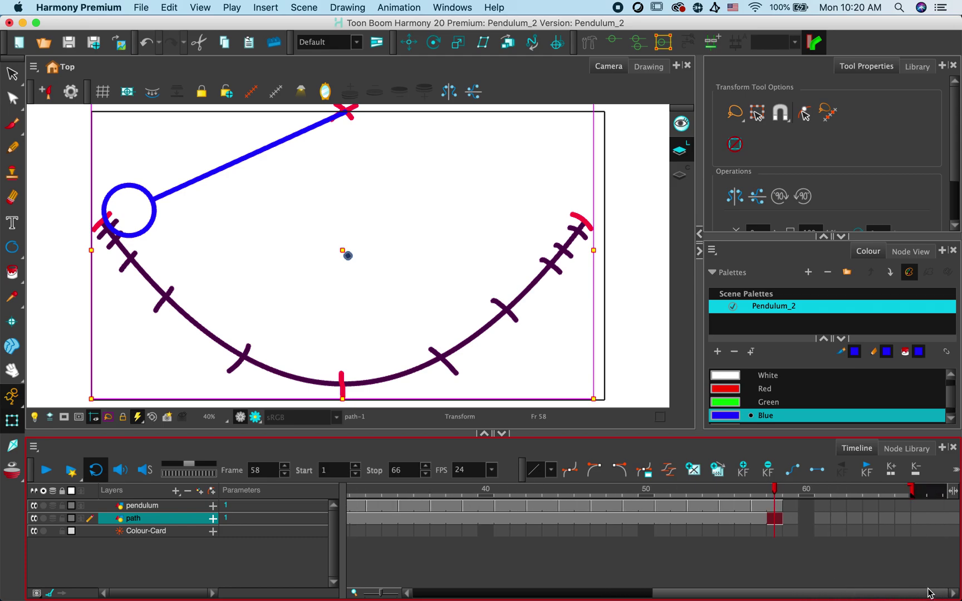
{"action": "left_click_drag", "start_coordinate": [911, 491], "coordinate": [786, 491]}
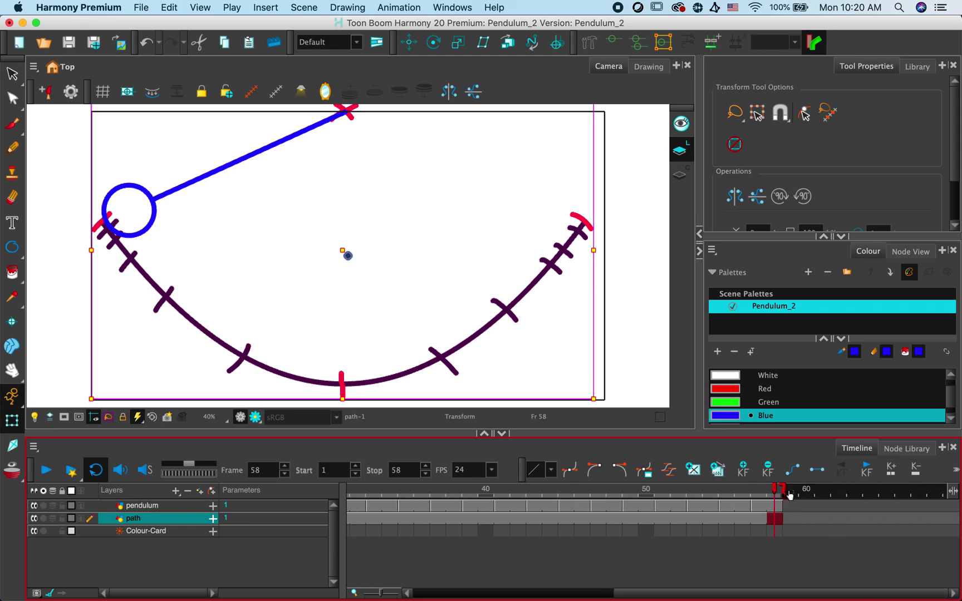
{"action": "left_click_drag", "start_coordinate": [623, 592], "coordinate": [415, 594]}
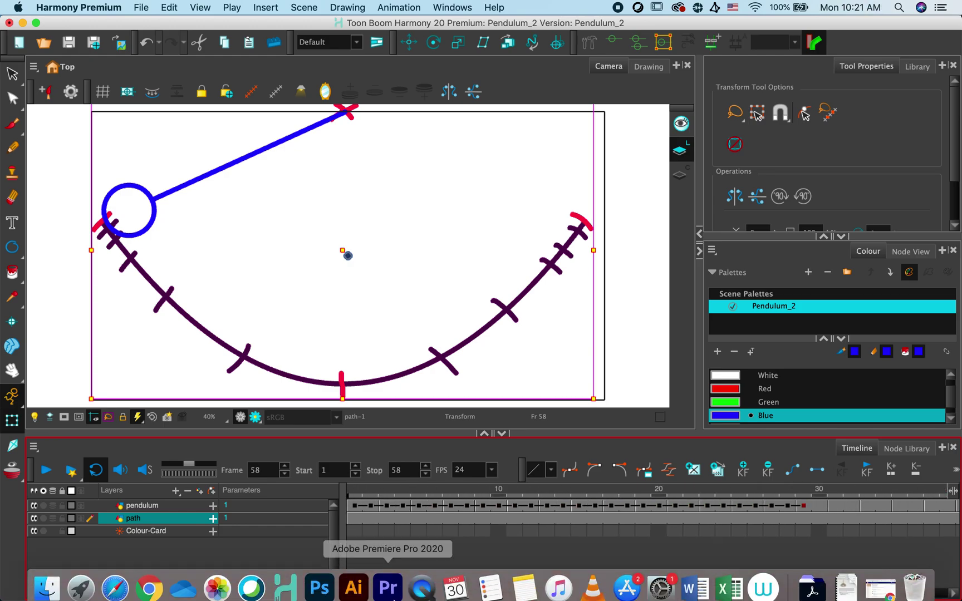
{"action": "left_click", "coordinate": [47, 471]}
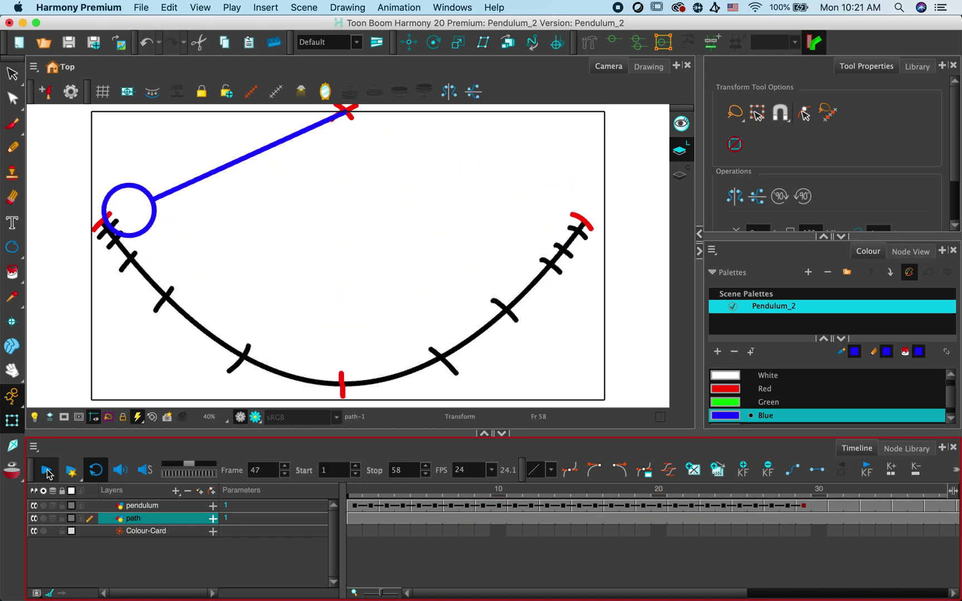
- Stop playback, pull the end marker back to frame 29, and replay the swing from frame 1
{"action": "left_click", "coordinate": [47, 473]}
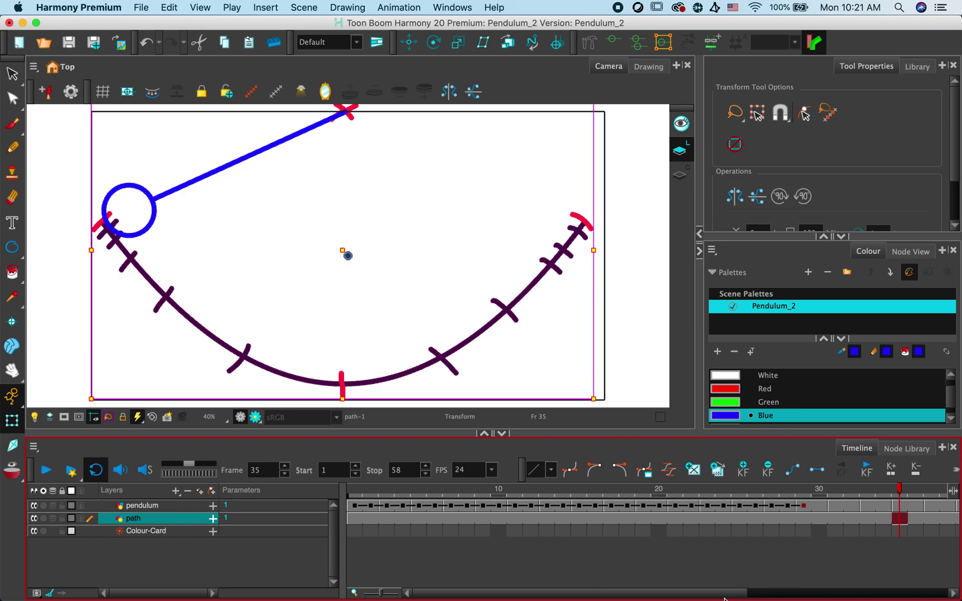
{"action": "left_click_drag", "start_coordinate": [723, 599], "coordinate": [933, 597]}
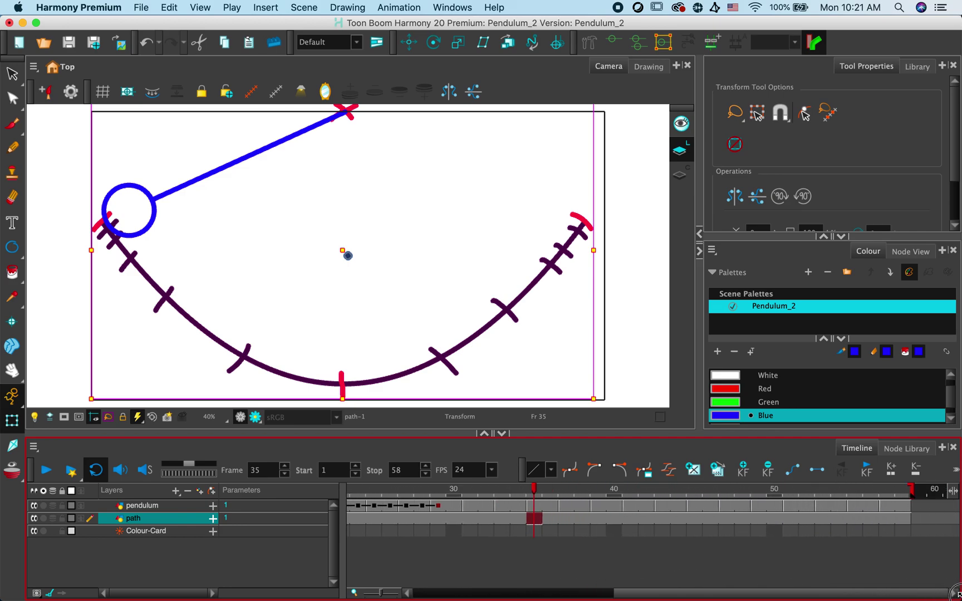
{"action": "mouse_move", "coordinate": [910, 488]}
{"action": "left_mouse_down"}
{"action": "mouse_move", "coordinate": [521, 494]}
{"action": "mouse_move", "coordinate": [452, 520]}
{"action": "left_mouse_up"}
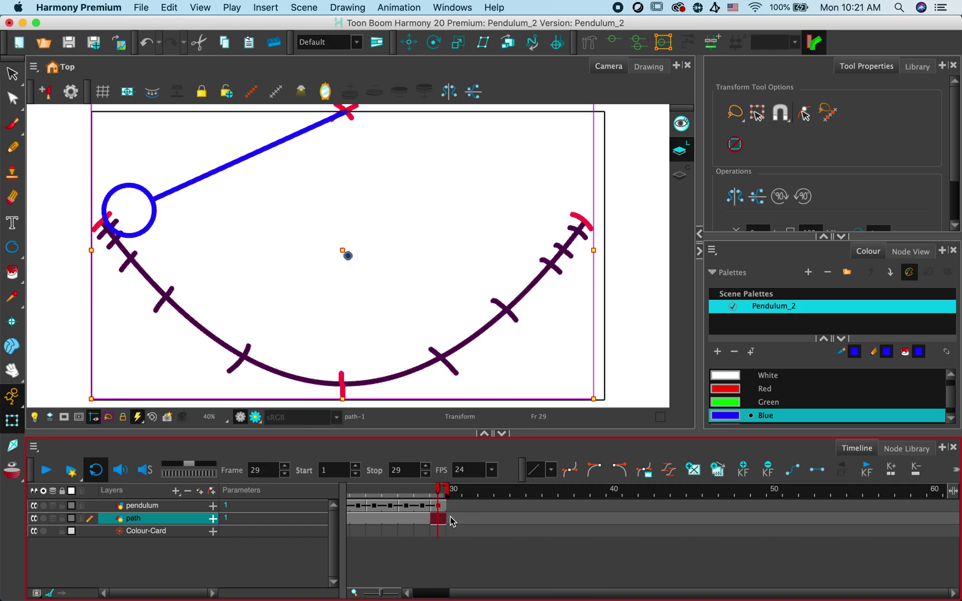
{"action": "left_click", "coordinate": [433, 593]}
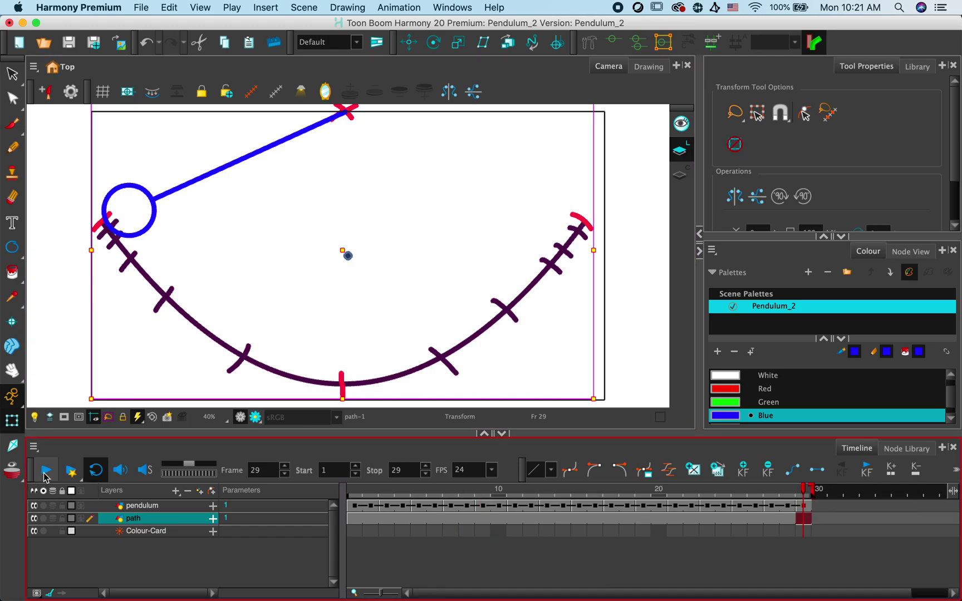
{"action": "left_click", "coordinate": [47, 472]}
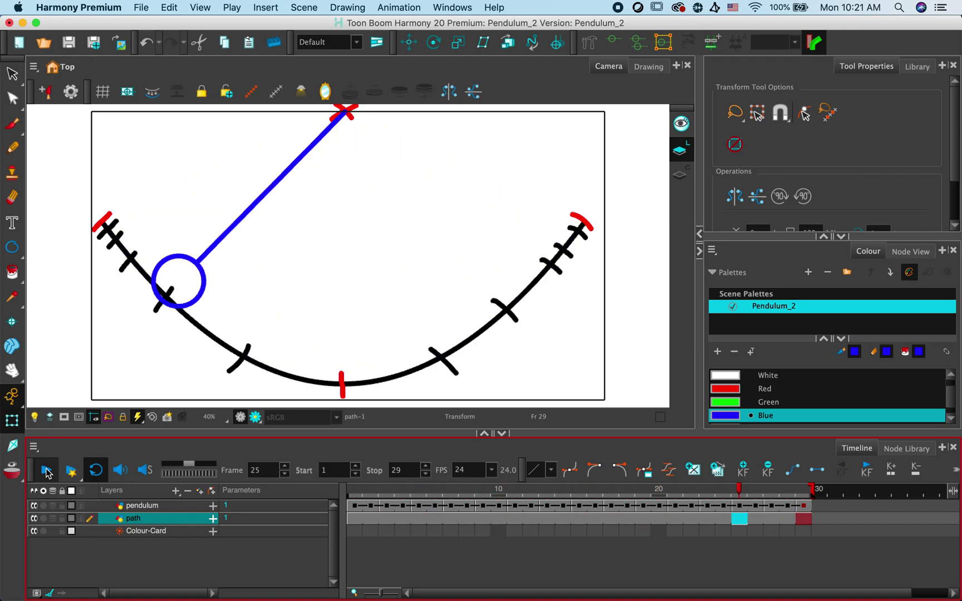
{"action": "left_click", "coordinate": [47, 472]}
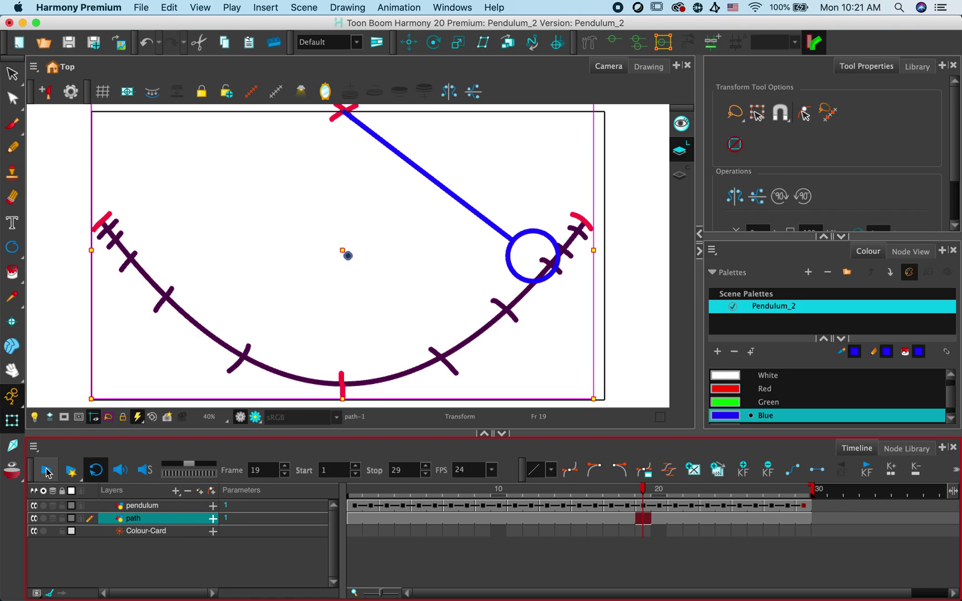